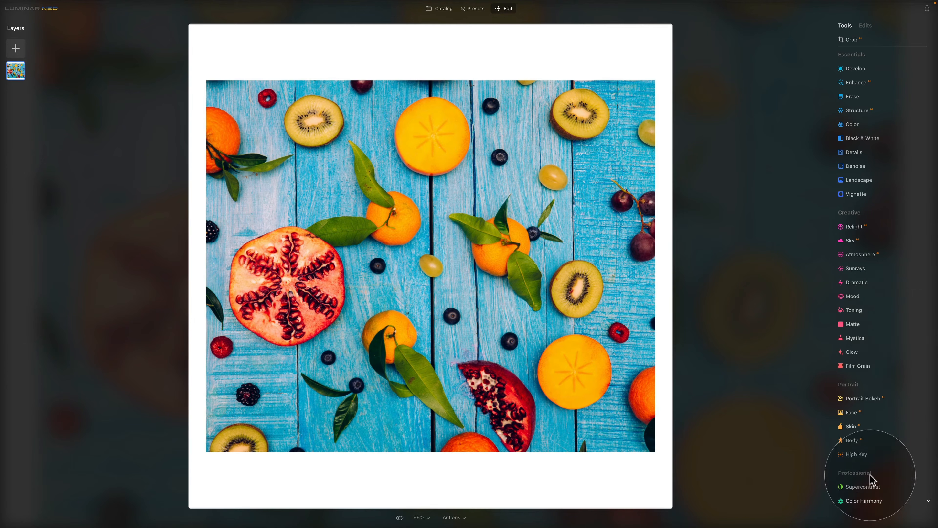
Compare the controls of the Color Harmony tool with those of the Color and Develop tools on the fruit photo.
{"action": "left_click", "coordinate": [879, 501]}
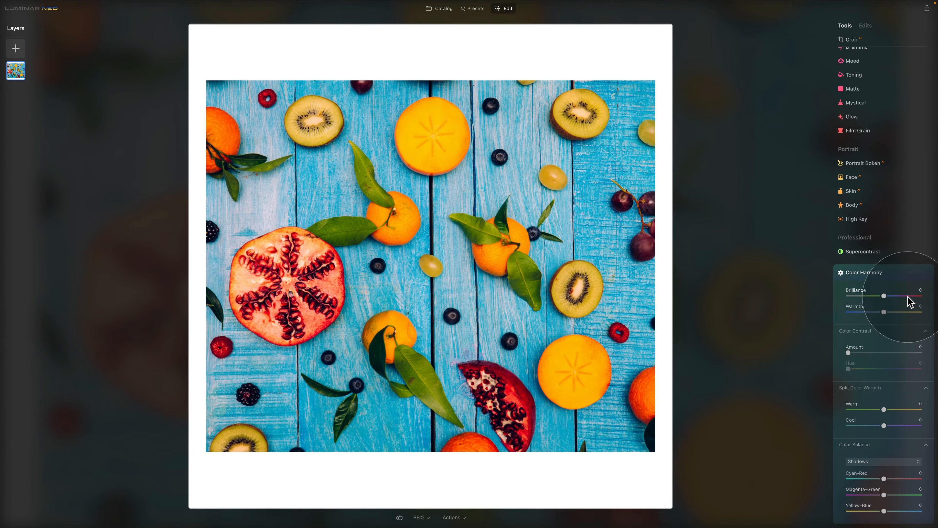
{"action": "scroll", "coordinate": [907, 297], "scroll_direction": "up", "scroll_amount": 6}
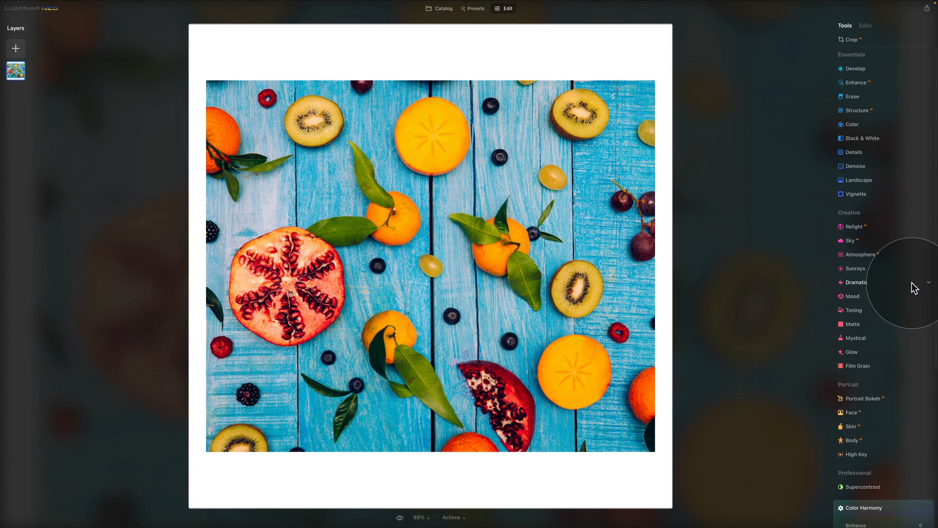
{"action": "left_click", "coordinate": [865, 125]}
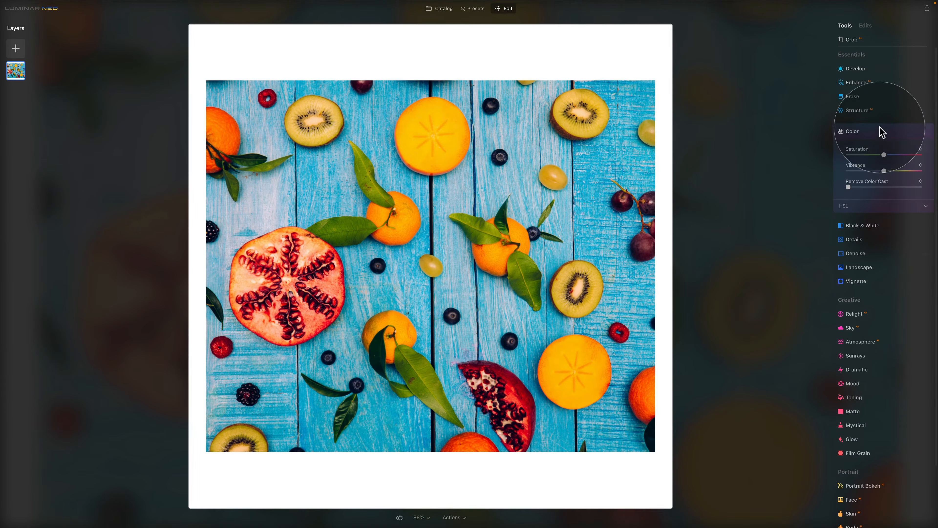
{"action": "left_click", "coordinate": [866, 72]}
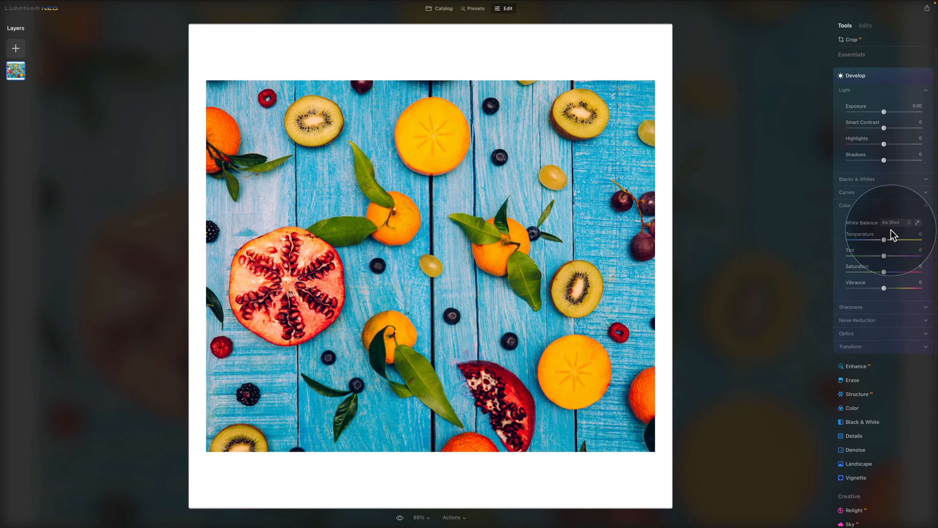
{"action": "scroll", "coordinate": [879, 311], "scroll_direction": "down", "scroll_amount": 7}
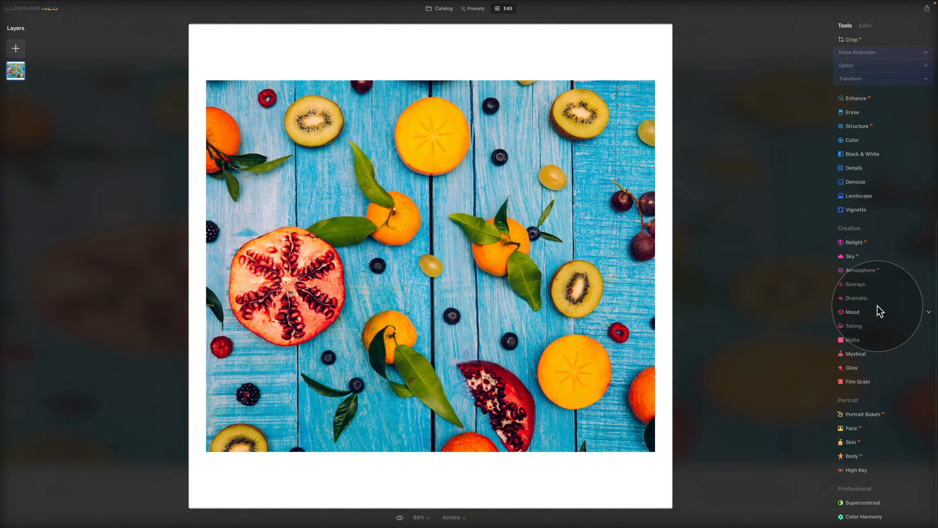
{"action": "left_click", "coordinate": [868, 516]}
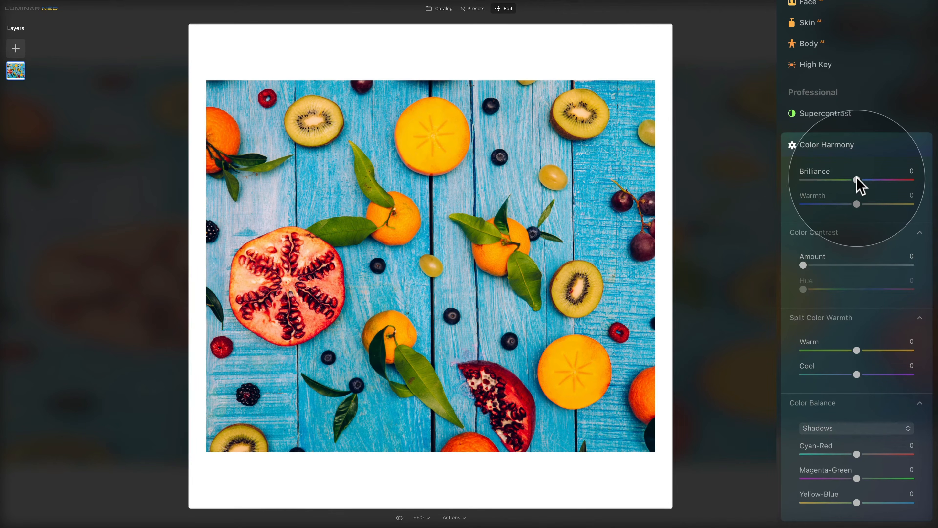
Try Color Harmony's Brilliance at -42, 40 and 8 on the fruit photo and reset it to 0.
{"action": "left_click_drag", "start_coordinate": [856, 180], "coordinate": [834, 181]}
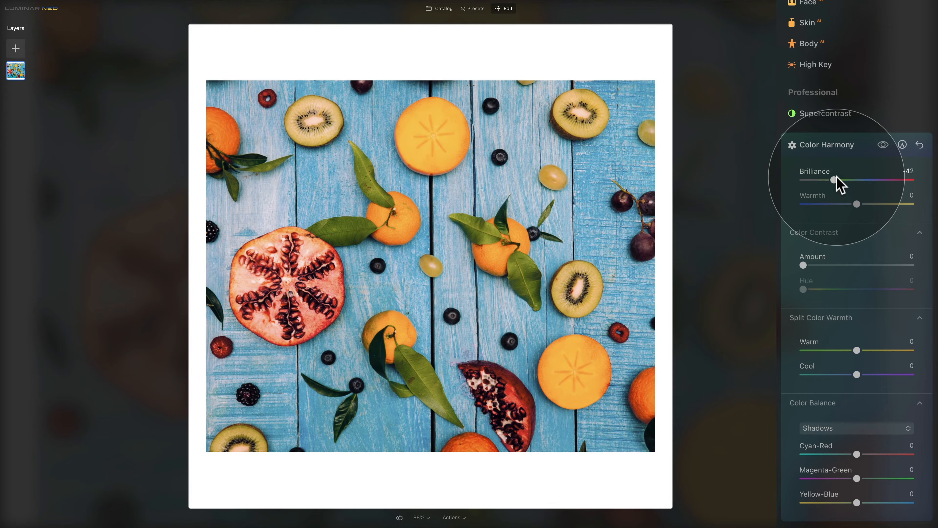
{"action": "left_click_drag", "start_coordinate": [836, 179], "coordinate": [882, 183]}
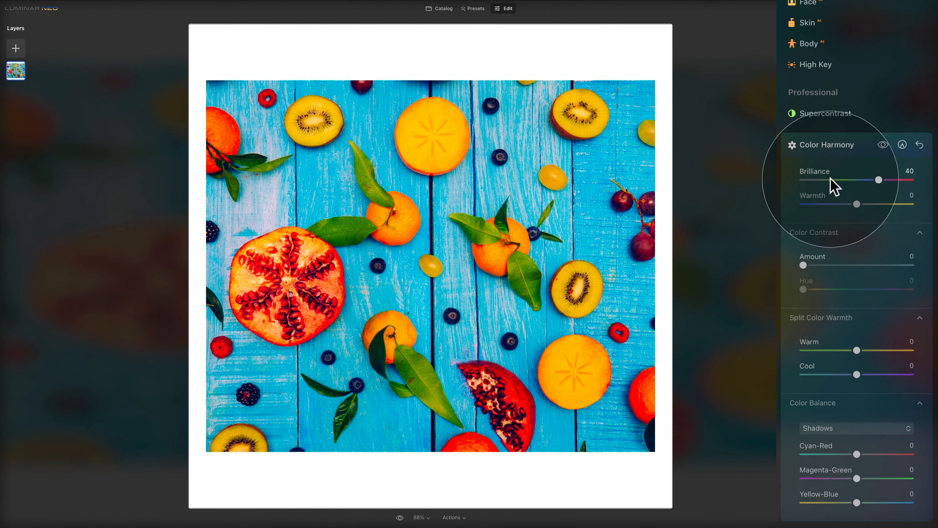
{"action": "double_click", "coordinate": [820, 177]}
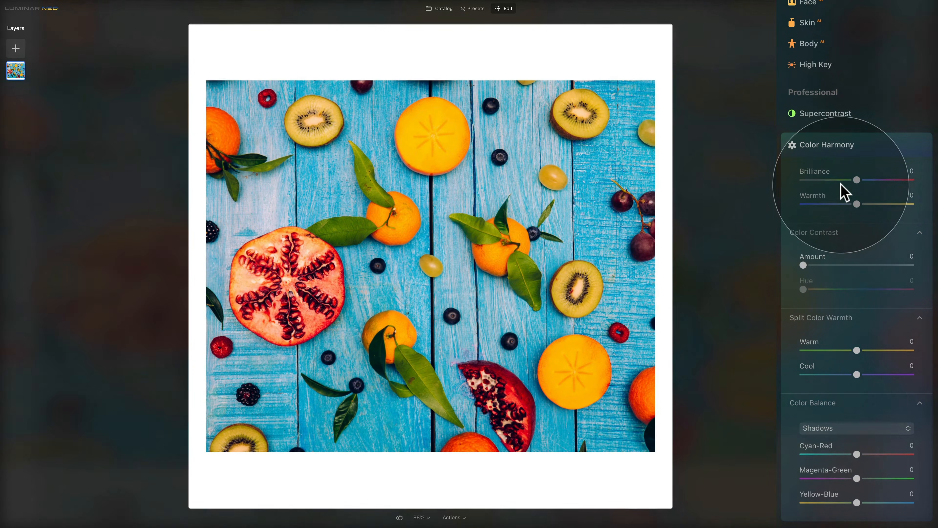
{"action": "left_click_drag", "start_coordinate": [855, 181], "coordinate": [874, 181]}
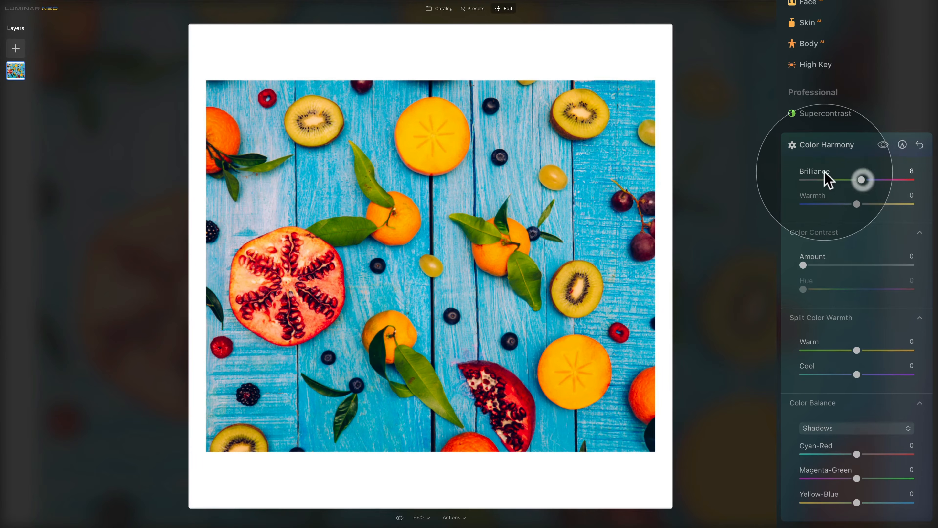
{"action": "double_click", "coordinate": [821, 177]}
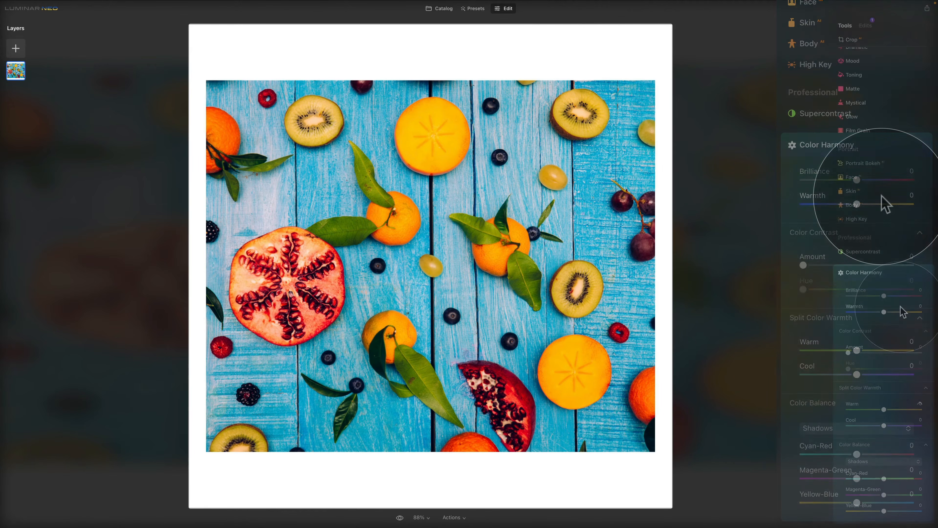
Examine the Temperature setting in the Develop tool's color controls.
{"action": "scroll", "coordinate": [900, 312], "scroll_direction": "up", "scroll_amount": 5}
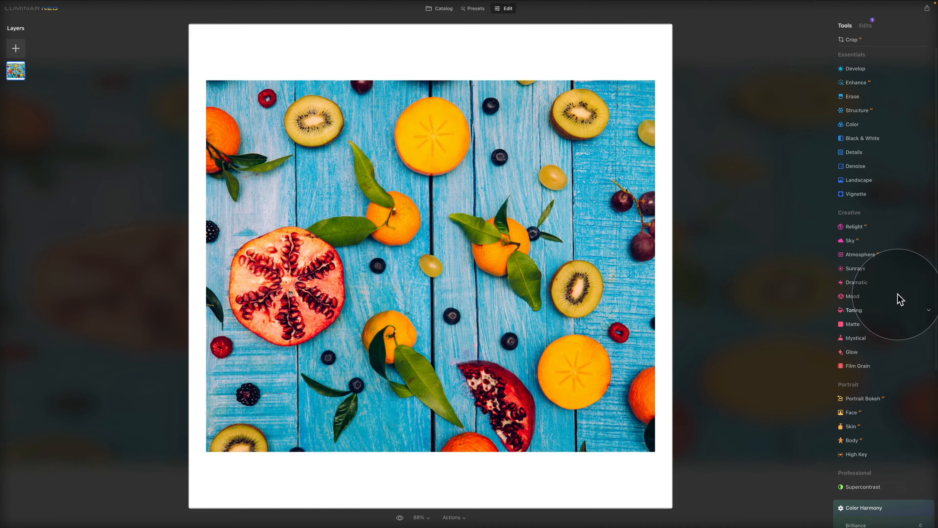
{"action": "left_click", "coordinate": [875, 72]}
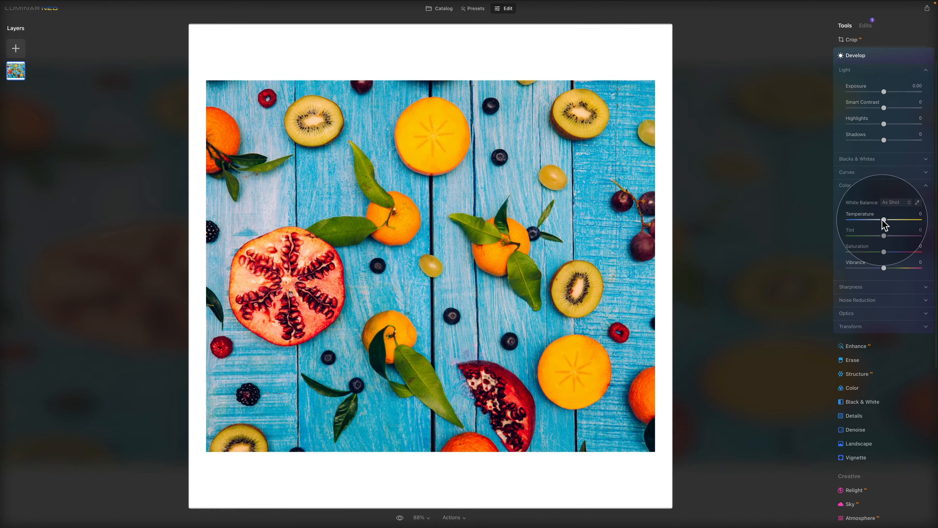
{"action": "scroll", "coordinate": [890, 240], "scroll_direction": "down", "scroll_amount": 7}
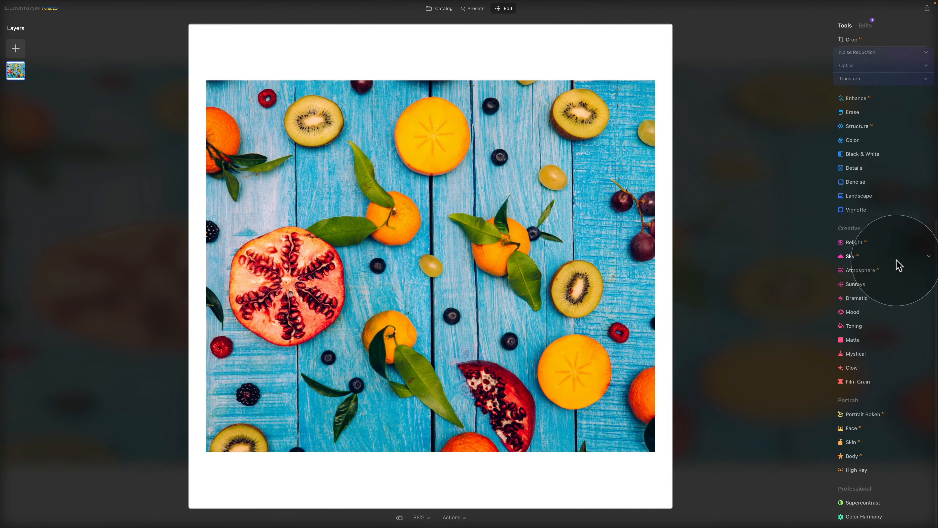
Try Color Harmony's Warmth at -63 on the fruit photo and reset it to 0.
{"action": "left_click", "coordinate": [862, 516]}
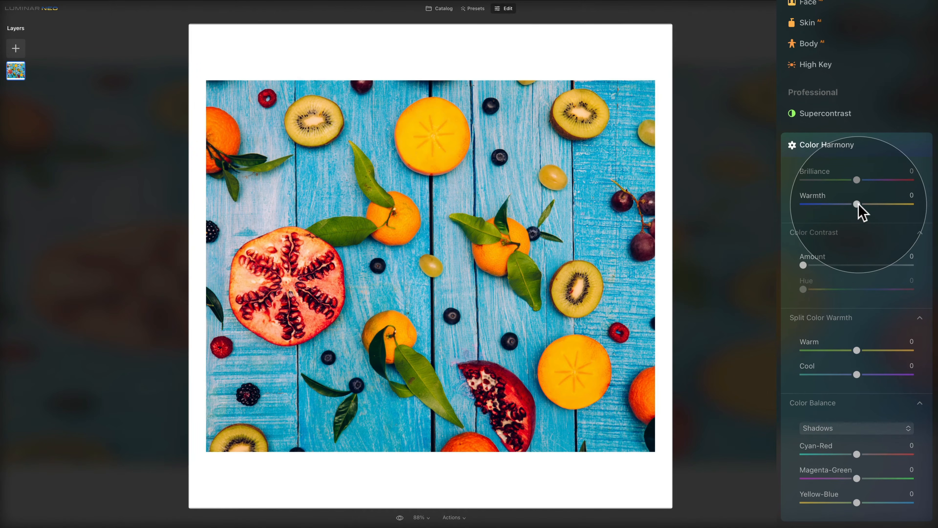
{"action": "left_click_drag", "start_coordinate": [858, 206], "coordinate": [821, 203]}
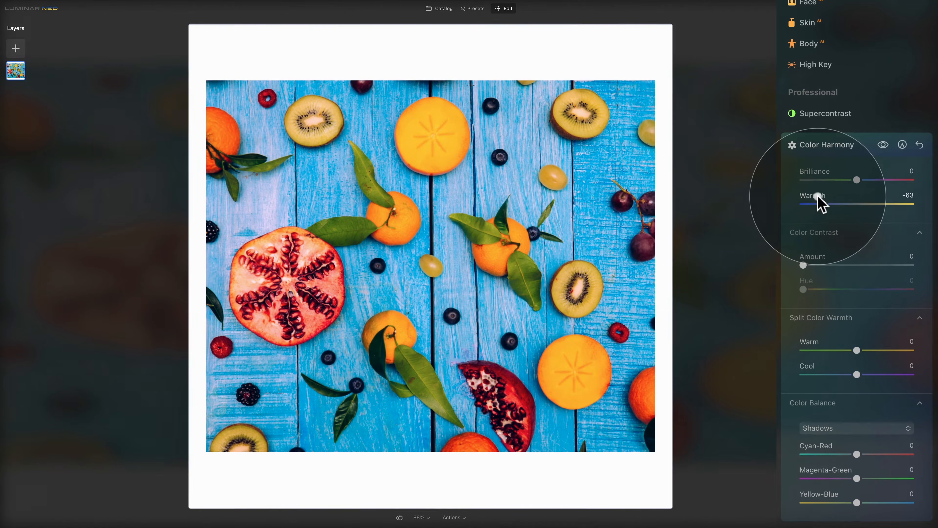
{"action": "double_click", "coordinate": [820, 203]}
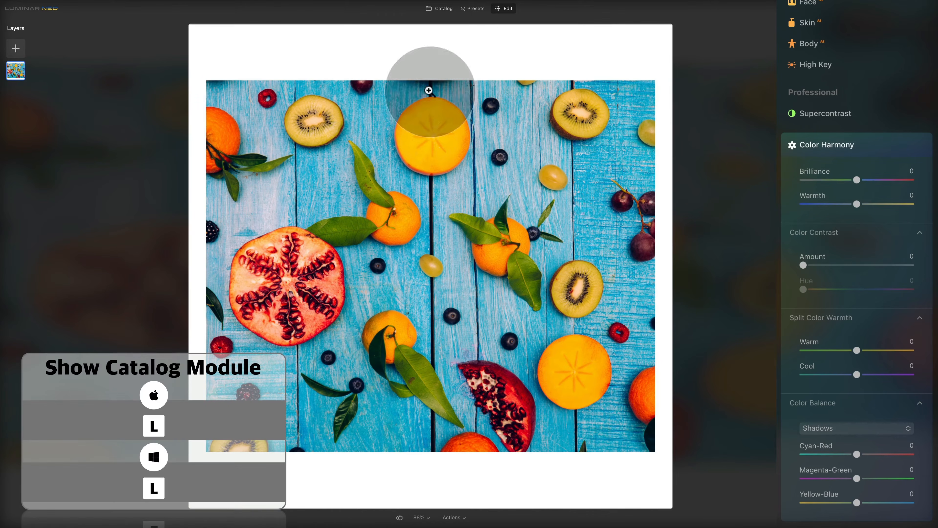
Open the color wheel image from the catalog for editing and show Color Harmony's Color Contrast settings.
{"action": "left_click", "coordinate": [449, 11]}
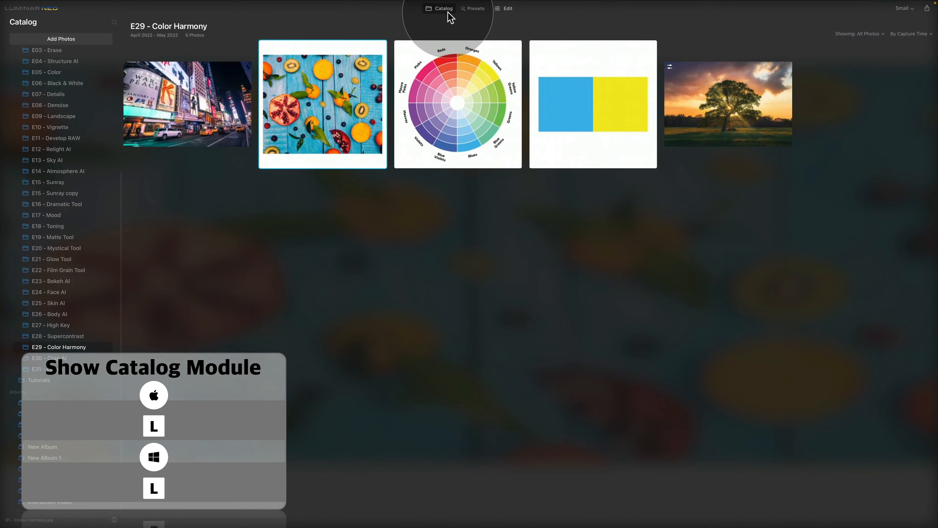
{"action": "left_click", "coordinate": [467, 93]}
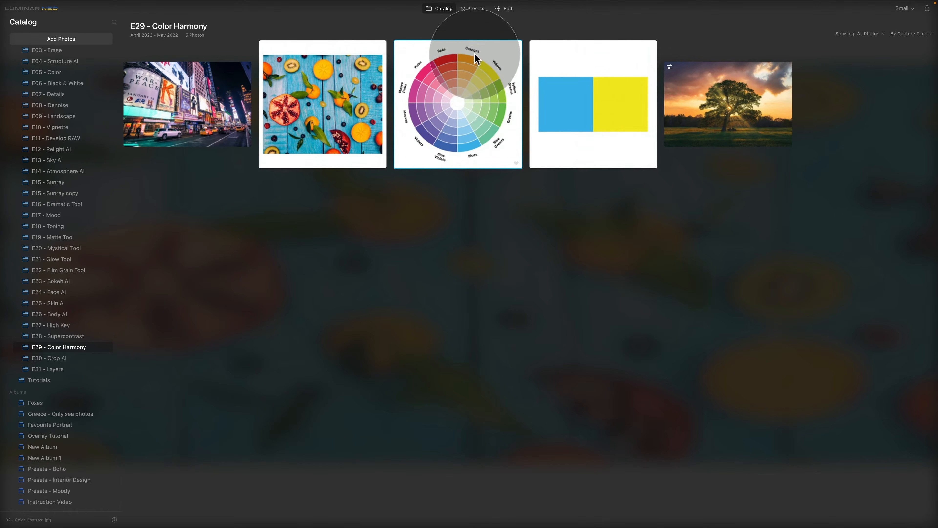
{"action": "left_click", "coordinate": [507, 10]}
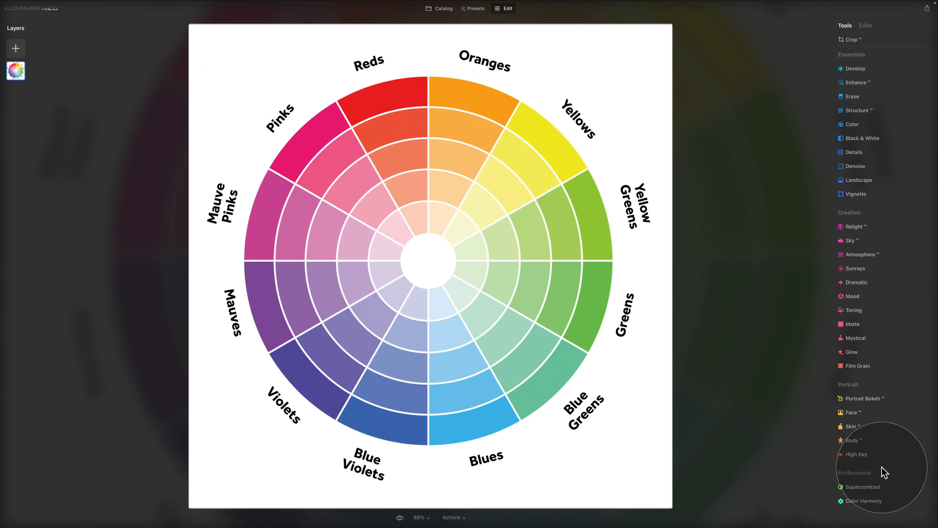
{"action": "left_click", "coordinate": [860, 501]}
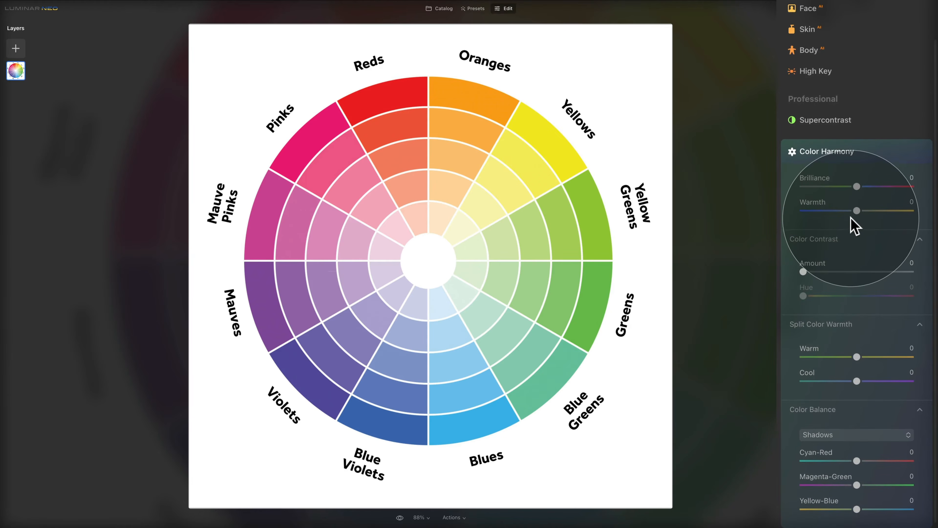
{"action": "scroll", "coordinate": [851, 215], "scroll_direction": "down", "scroll_amount": 1}
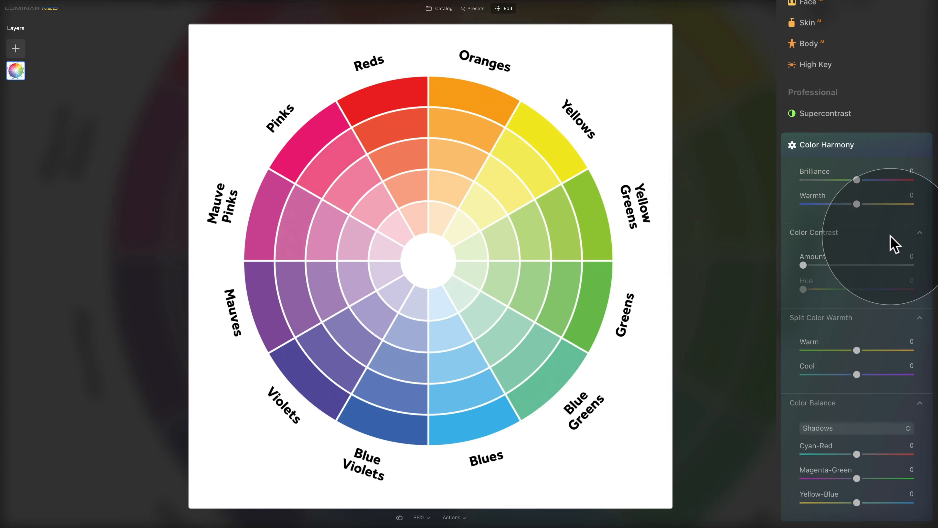
{"action": "left_click", "coordinate": [919, 234]}
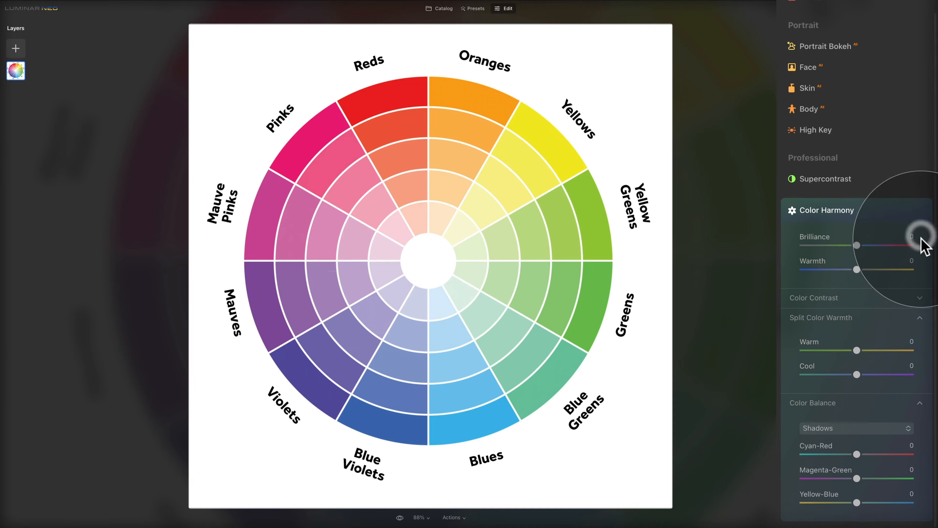
{"action": "left_click", "coordinate": [905, 295]}
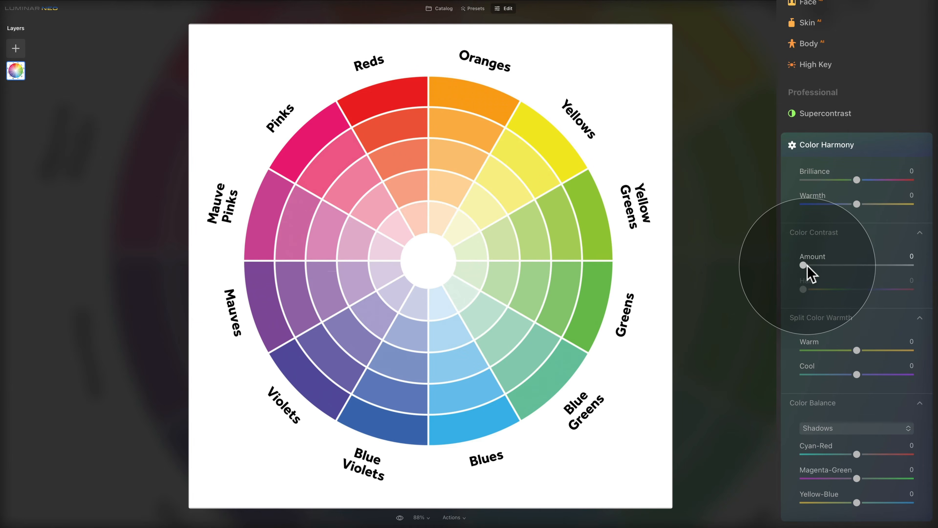
Test the Color Contrast Amount at 44, 100 and 49 on the color wheel and set it to 52.
{"action": "left_click_drag", "start_coordinate": [808, 266], "coordinate": [852, 266]}
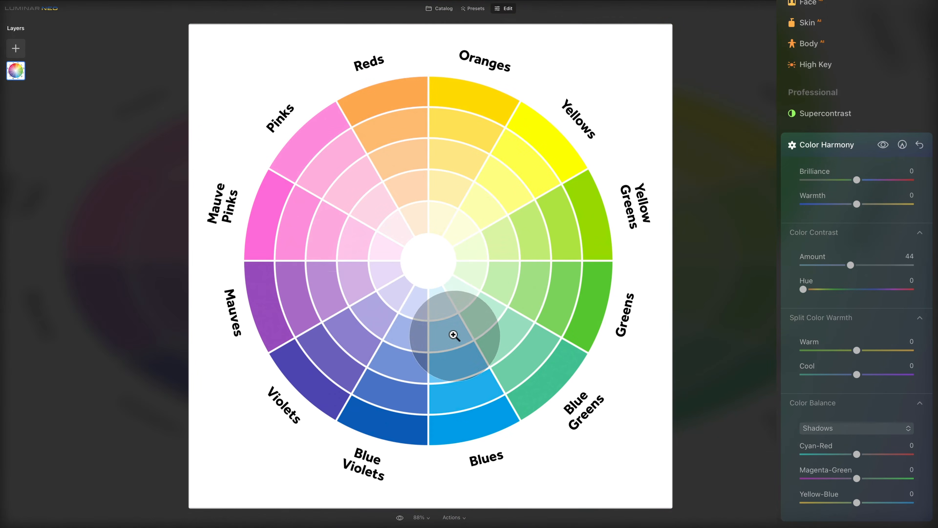
{"action": "left_click_drag", "start_coordinate": [851, 265], "coordinate": [918, 264]}
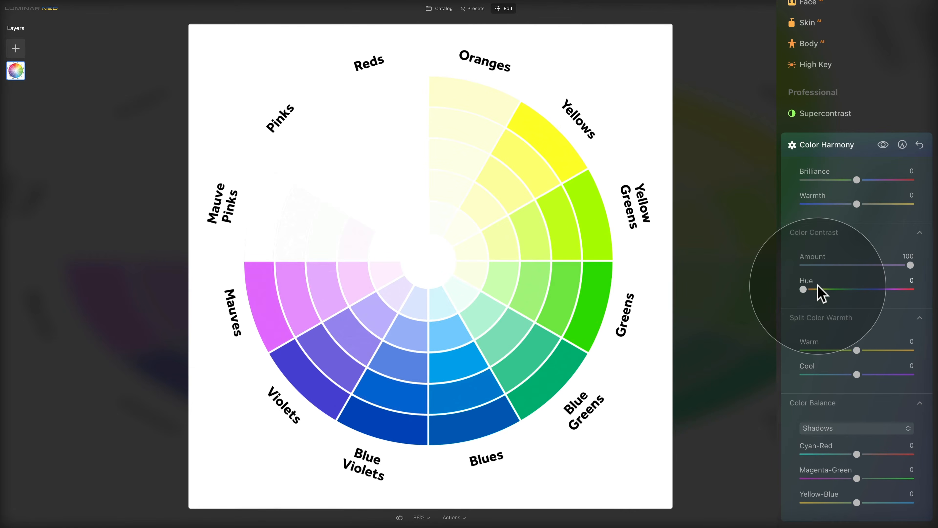
{"action": "left_click_drag", "start_coordinate": [908, 264], "coordinate": [852, 265]}
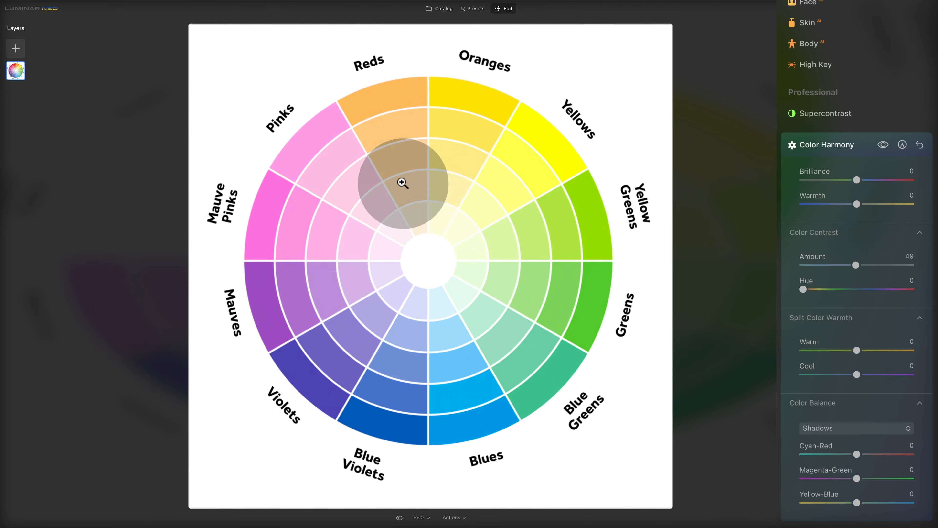
{"action": "left_click_drag", "start_coordinate": [856, 265], "coordinate": [858, 264]}
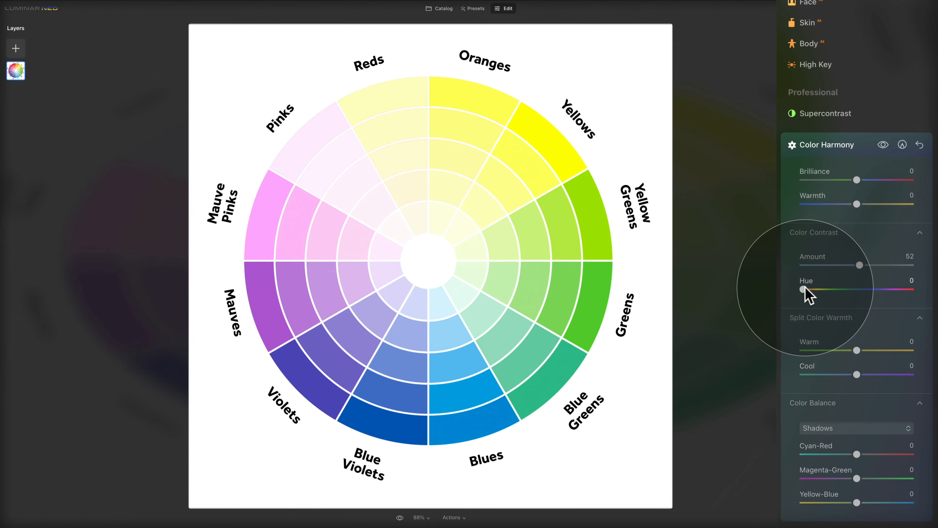
Test the Color Contrast Hue at 28, 38, 113 and 208 on the color wheel and set it to 360.
{"action": "left_click_drag", "start_coordinate": [804, 289], "coordinate": [815, 289]}
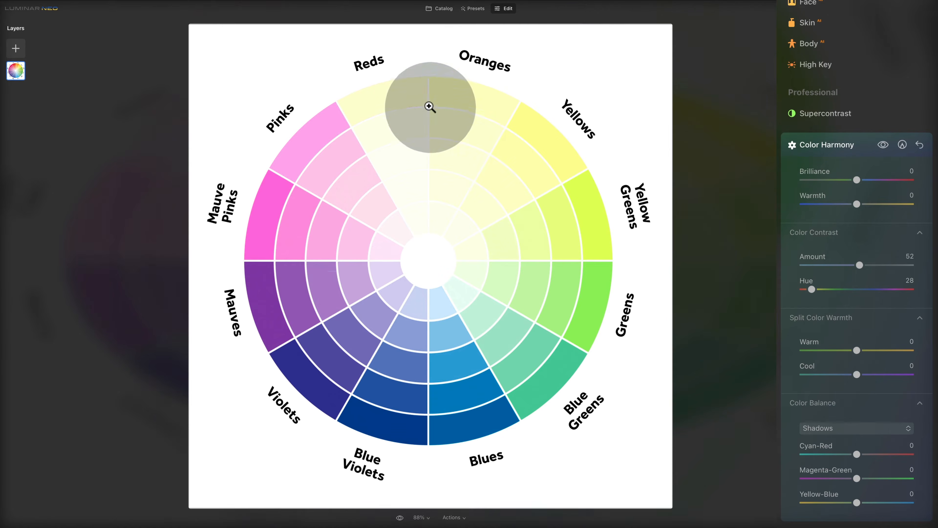
{"action": "left_click_drag", "start_coordinate": [811, 289], "coordinate": [815, 289]}
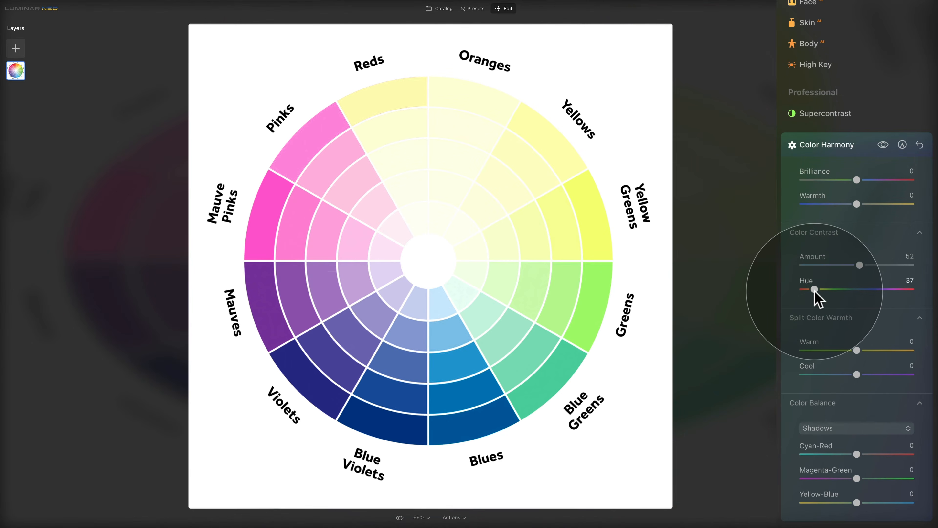
{"action": "left_click_drag", "start_coordinate": [815, 291], "coordinate": [815, 290]}
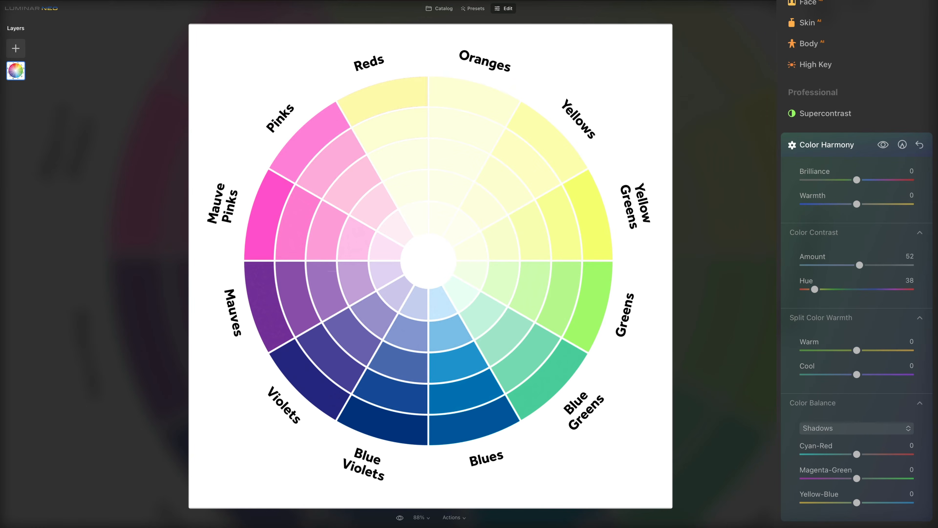
{"action": "left_click_drag", "start_coordinate": [814, 289], "coordinate": [842, 291]}
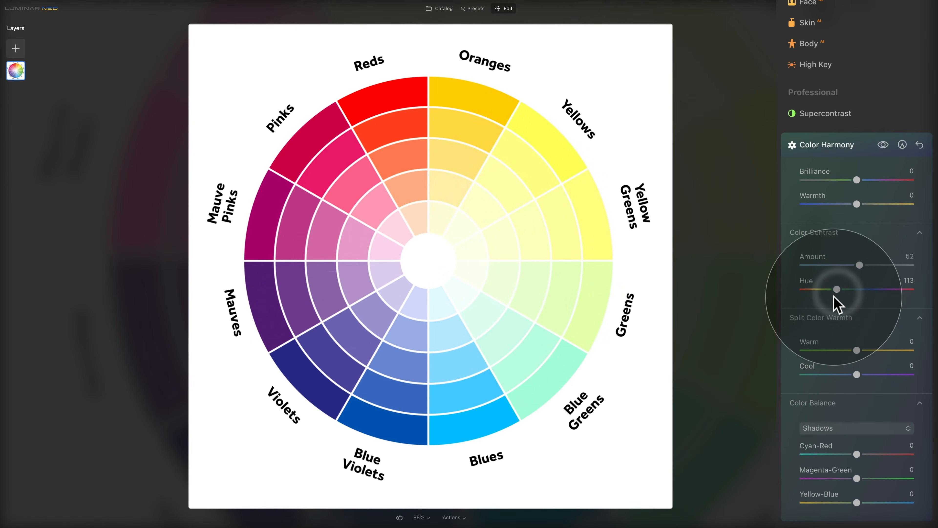
{"action": "left_click_drag", "start_coordinate": [837, 290], "coordinate": [868, 290]}
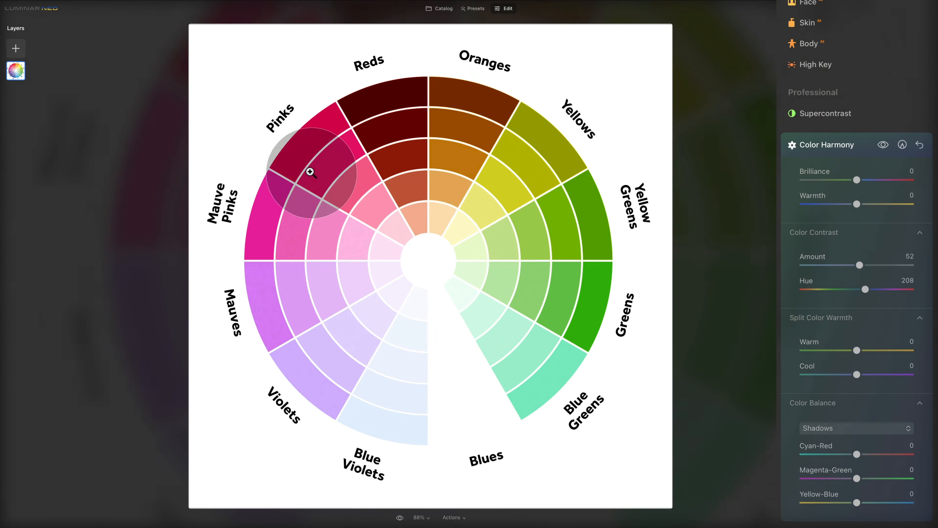
{"action": "left_click_drag", "start_coordinate": [865, 289], "coordinate": [923, 298]}
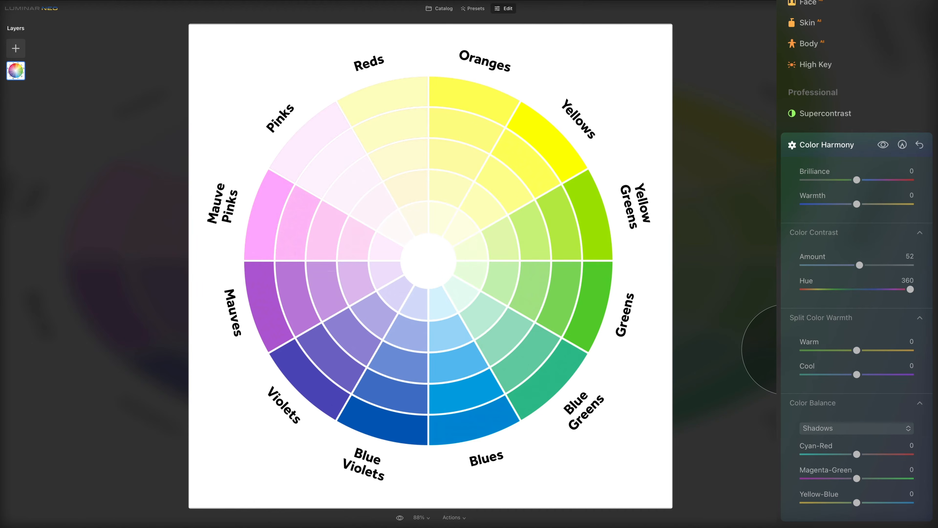
Open the blue-and-yellow image from the catalog for editing and show its Color Harmony settings.
{"action": "left_click", "coordinate": [451, 11]}
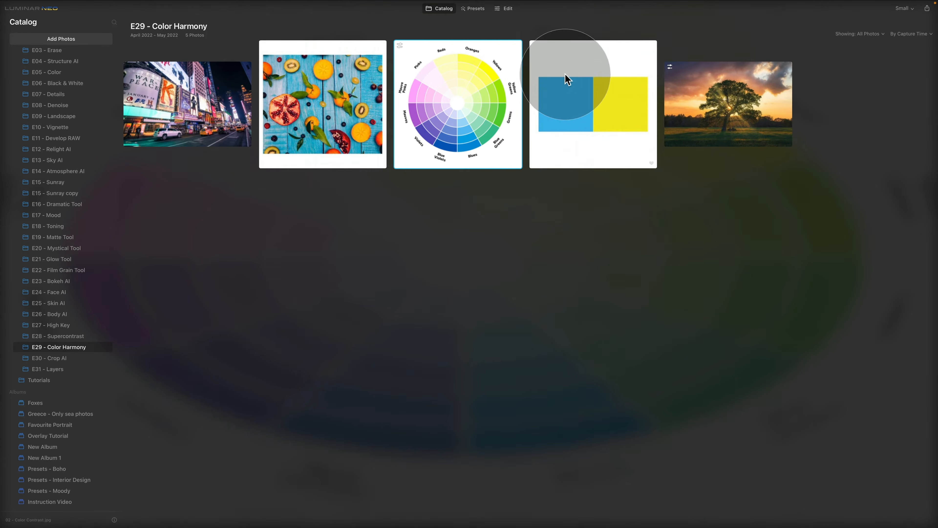
{"action": "left_click", "coordinate": [568, 90]}
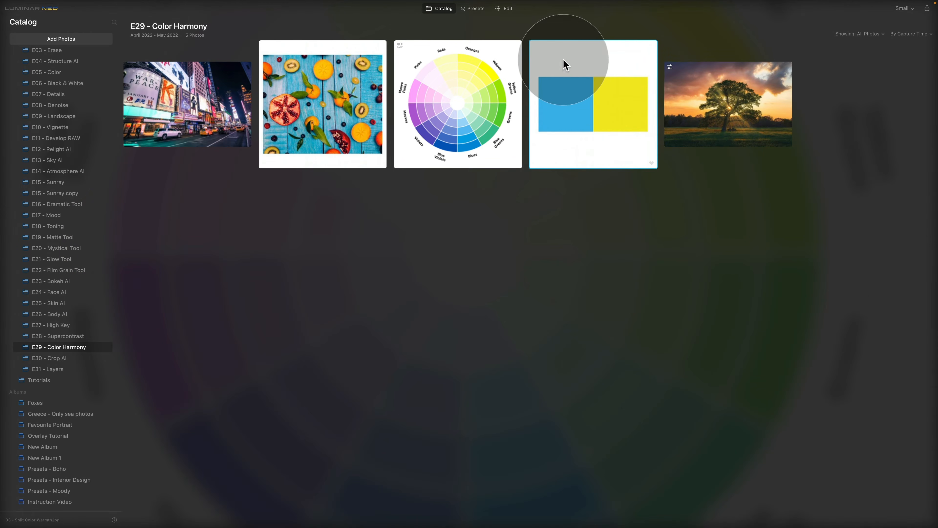
{"action": "left_click", "coordinate": [505, 9]}
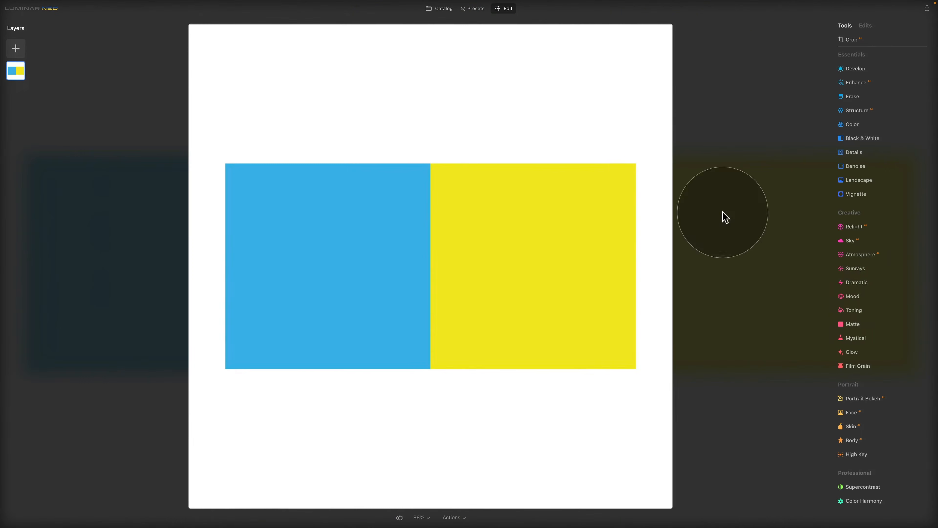
{"action": "left_click", "coordinate": [860, 500]}
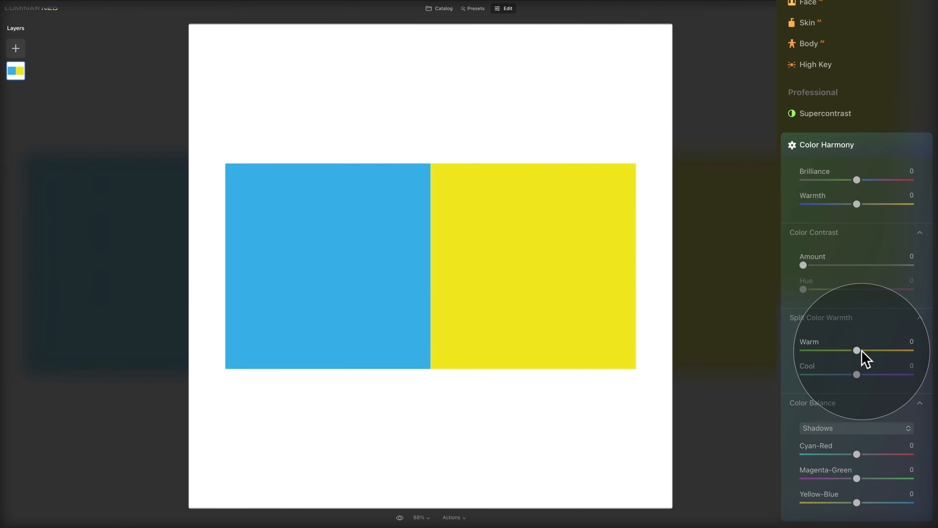
Test Split Color Warmth's Warm at 67 and -30 on the blue-and-yellow image and reset it to 0.
{"action": "left_click_drag", "start_coordinate": [858, 351], "coordinate": [894, 351]}
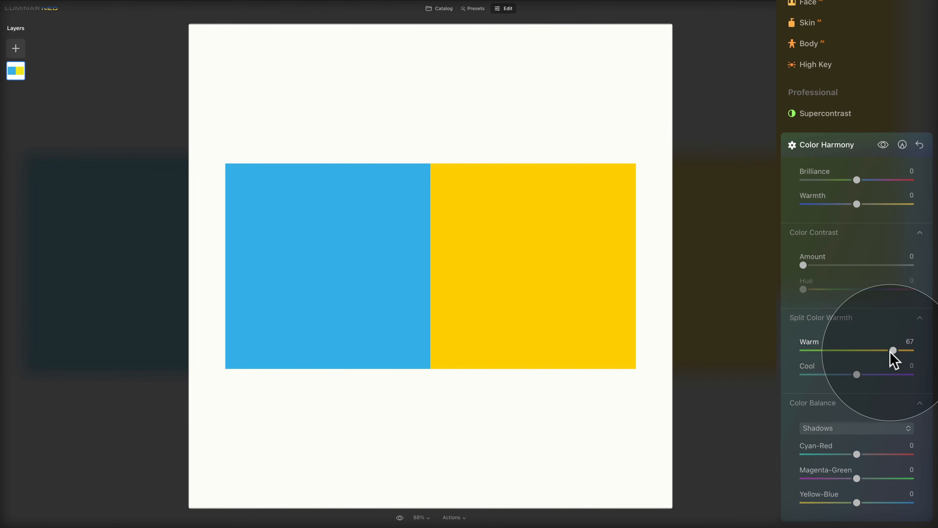
{"action": "left_click_drag", "start_coordinate": [893, 350], "coordinate": [833, 349]}
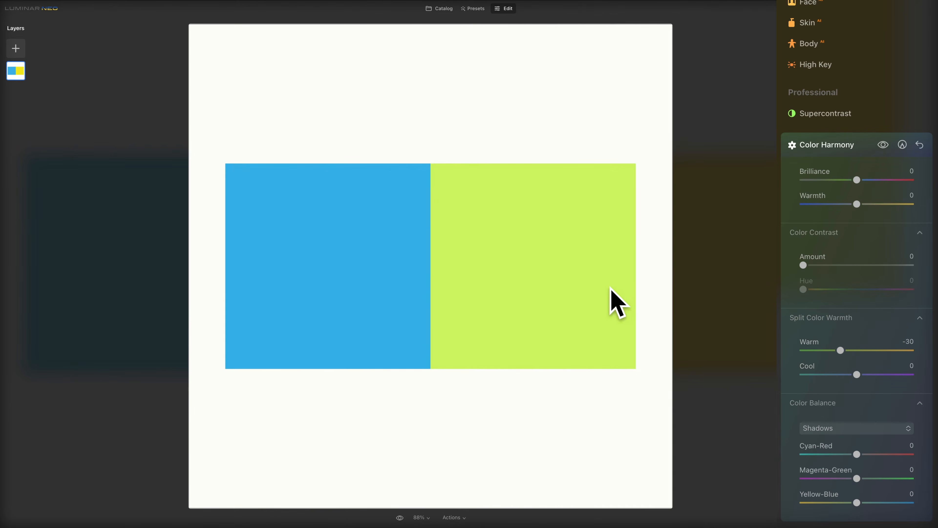
{"action": "double_click", "coordinate": [816, 344]}
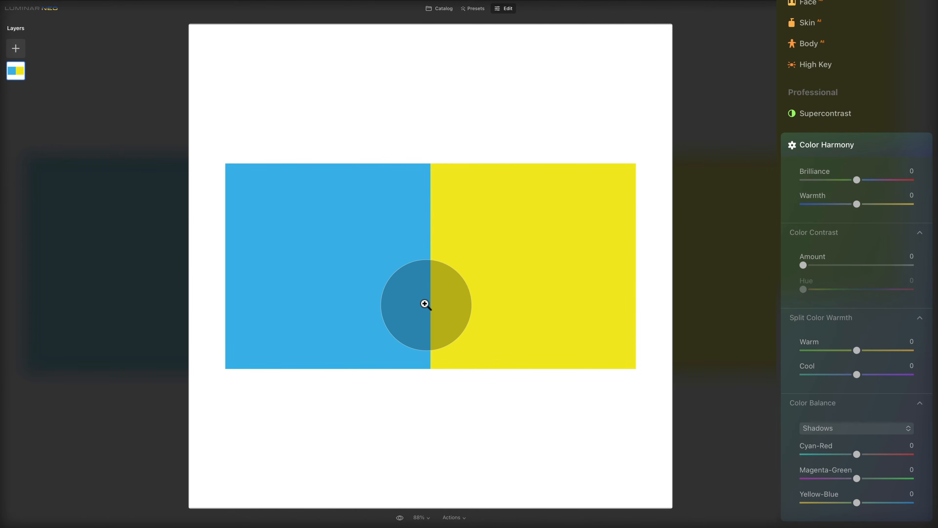
Test Split Color Warmth's Cool at 57 and -76 on the blue-and-yellow image and reset it to 0.
{"action": "left_click", "coordinate": [857, 374]}
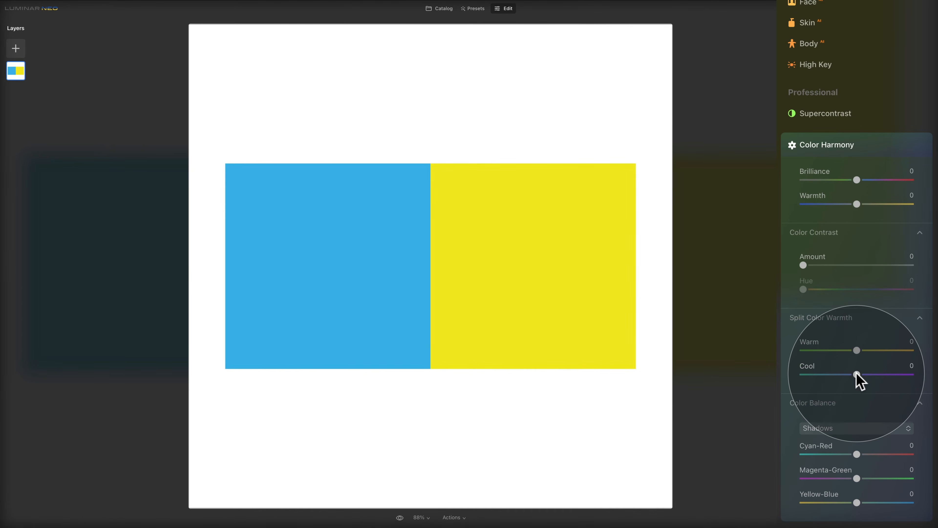
{"action": "left_click_drag", "start_coordinate": [856, 374], "coordinate": [889, 376]}
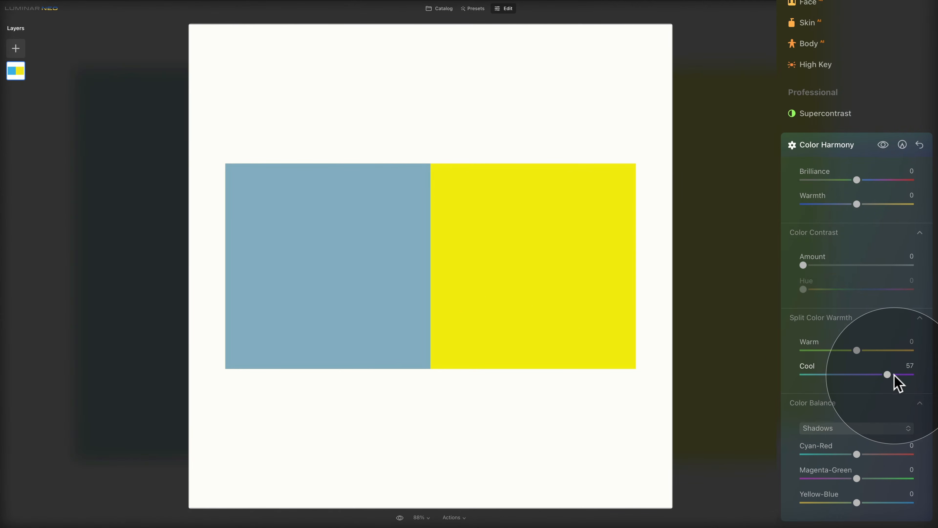
{"action": "left_click_drag", "start_coordinate": [891, 374], "coordinate": [811, 372]}
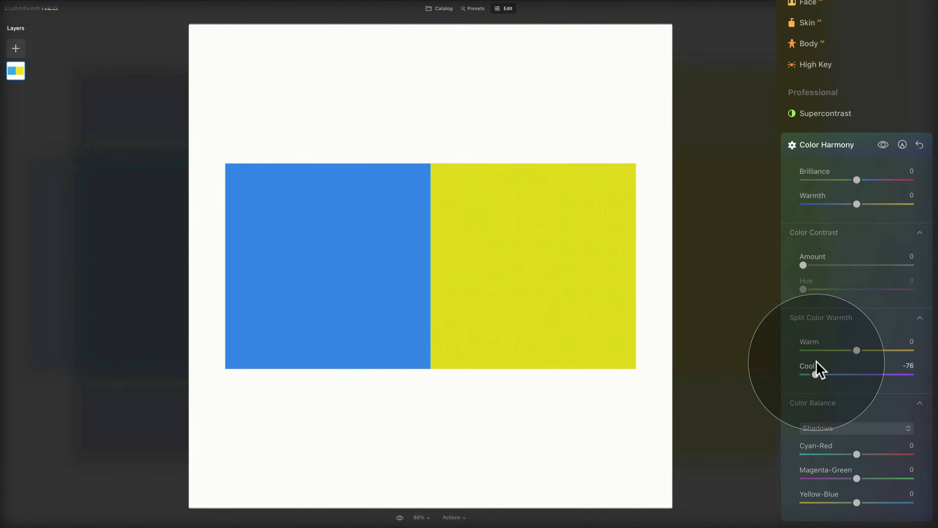
{"action": "double_click", "coordinate": [810, 373]}
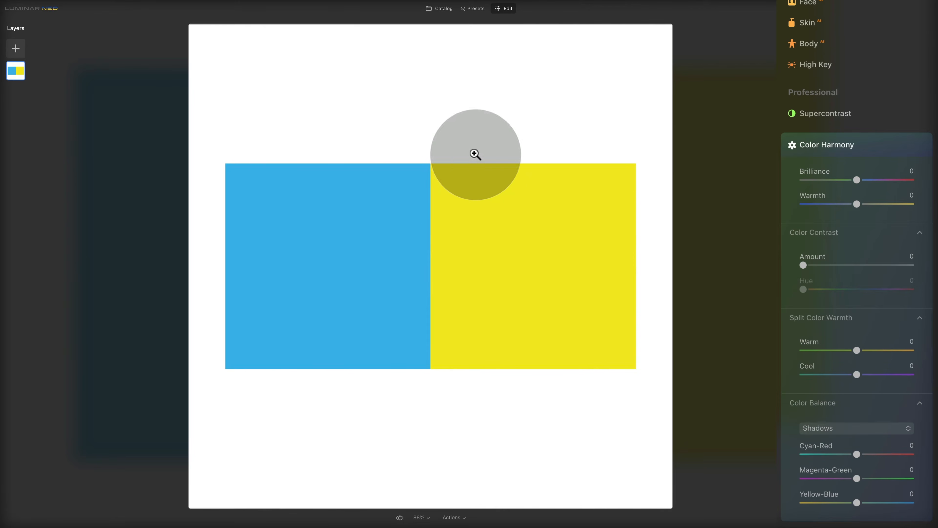
Open the sunset tree photo from the catalog for editing and show its Color Harmony settings.
{"action": "left_click", "coordinate": [443, 10]}
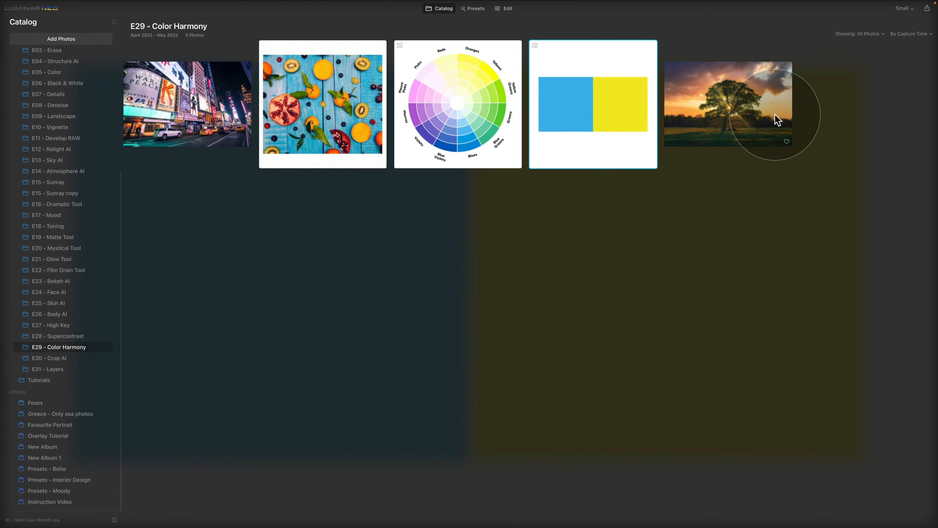
{"action": "left_click", "coordinate": [709, 90]}
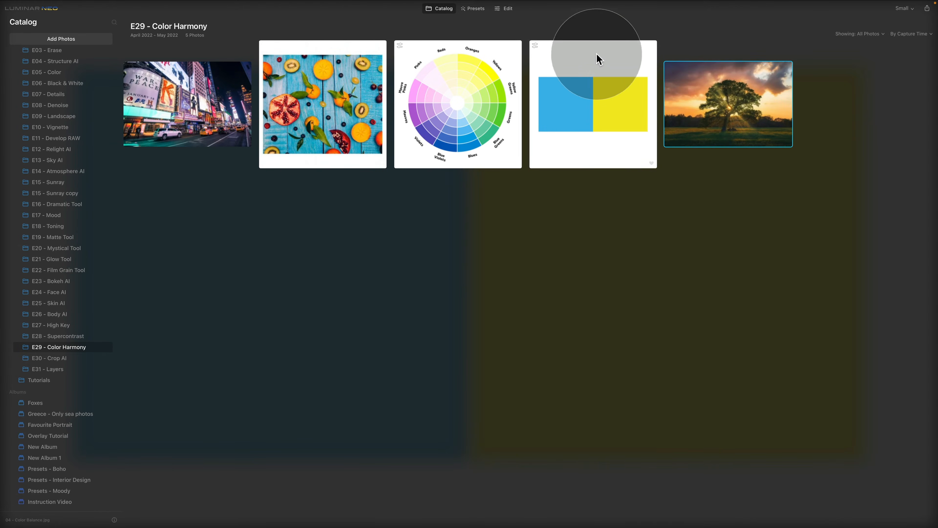
{"action": "left_click", "coordinate": [504, 8]}
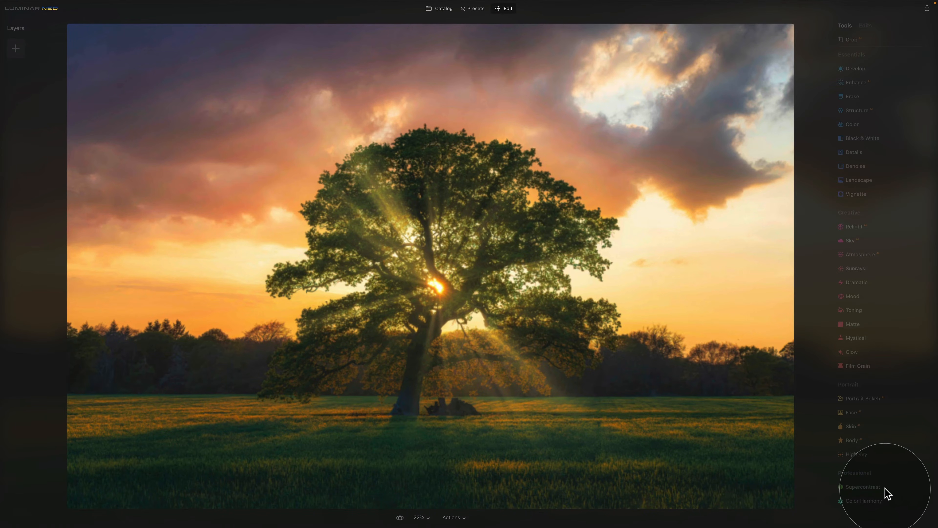
{"action": "left_click", "coordinate": [879, 501]}
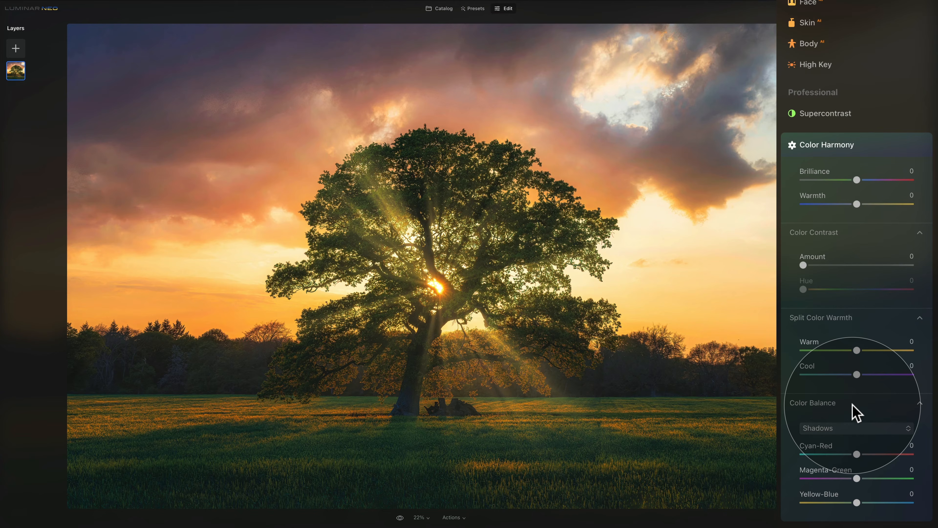
Review the Color Balance tonal range choices and keep Shadows as the range.
{"action": "left_click", "coordinate": [861, 428]}
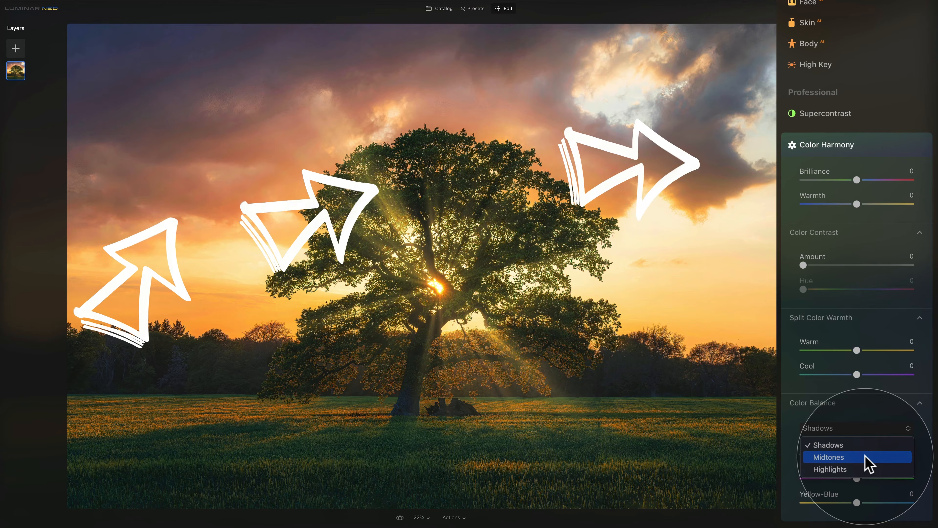
{"action": "left_click", "coordinate": [868, 428]}
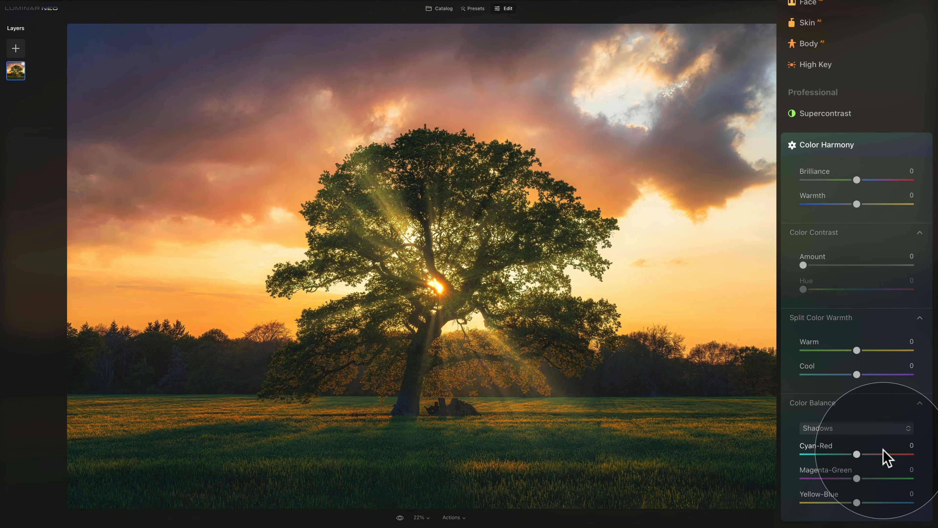
{"action": "left_click", "coordinate": [869, 429]}
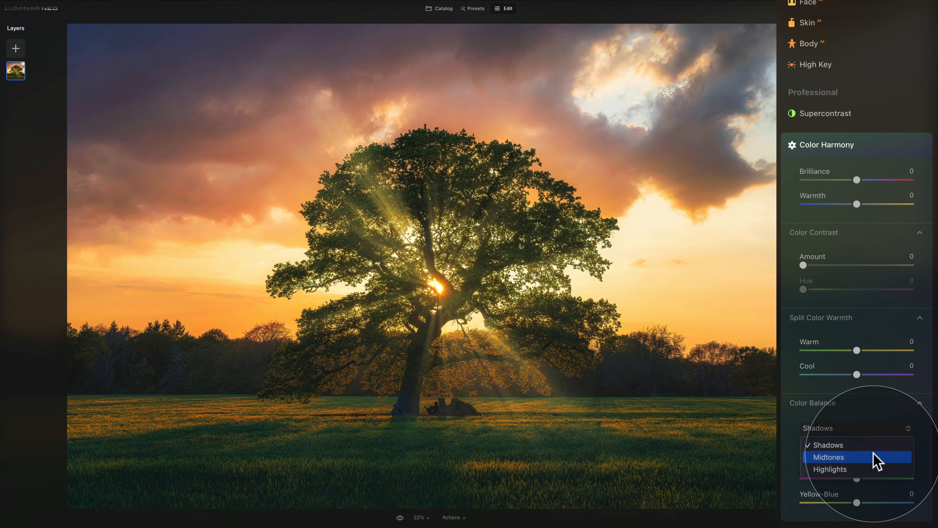
{"action": "left_click", "coordinate": [868, 428]}
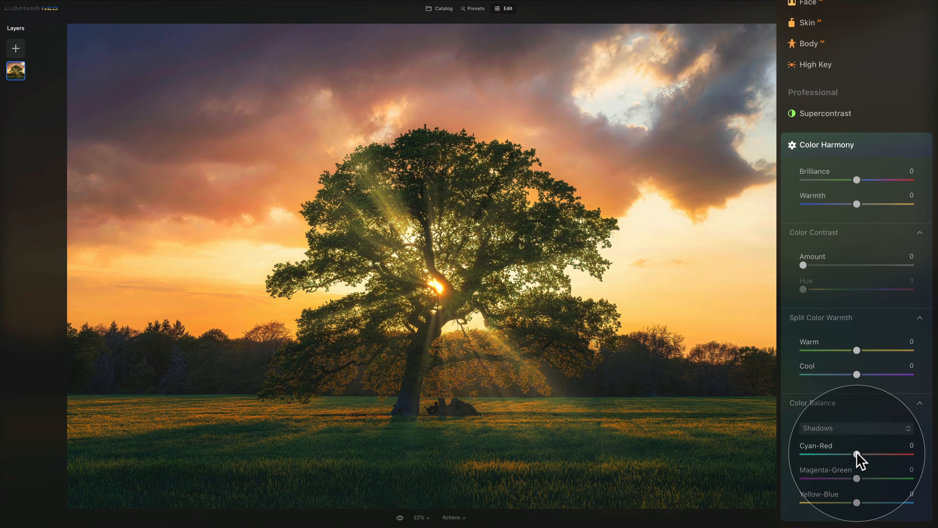
Test the Shadows Cyan-Red balance at 13 and -32 on the tree photo and reset it to 0.
{"action": "left_click_drag", "start_coordinate": [857, 454], "coordinate": [864, 454]}
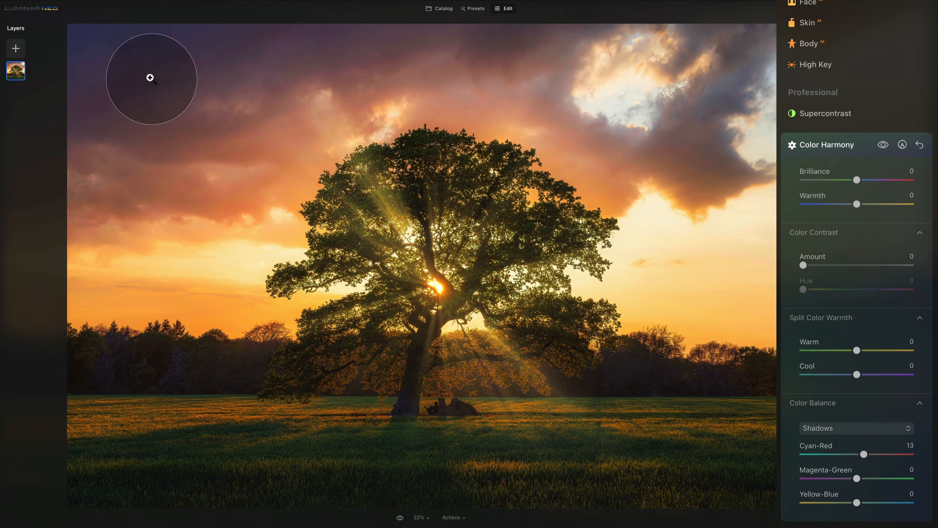
{"action": "left_click_drag", "start_coordinate": [863, 454], "coordinate": [839, 455]}
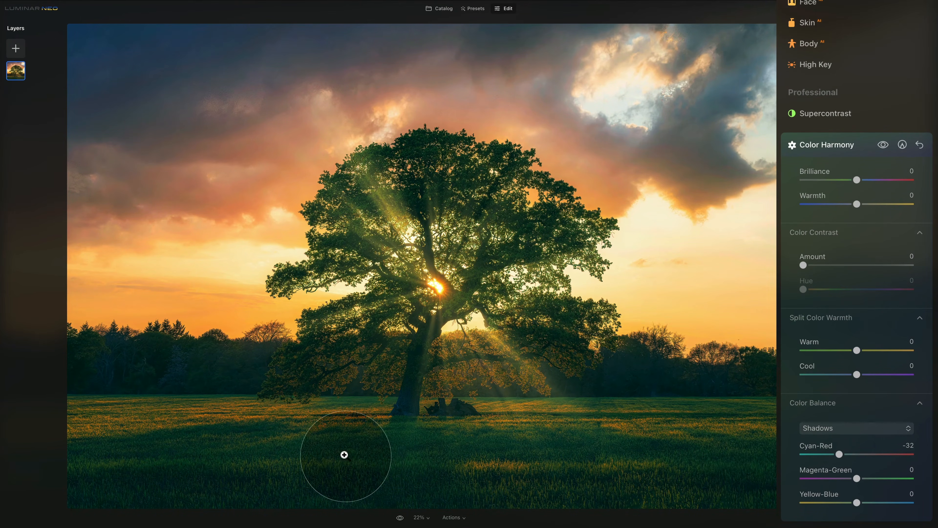
{"action": "double_click", "coordinate": [815, 446]}
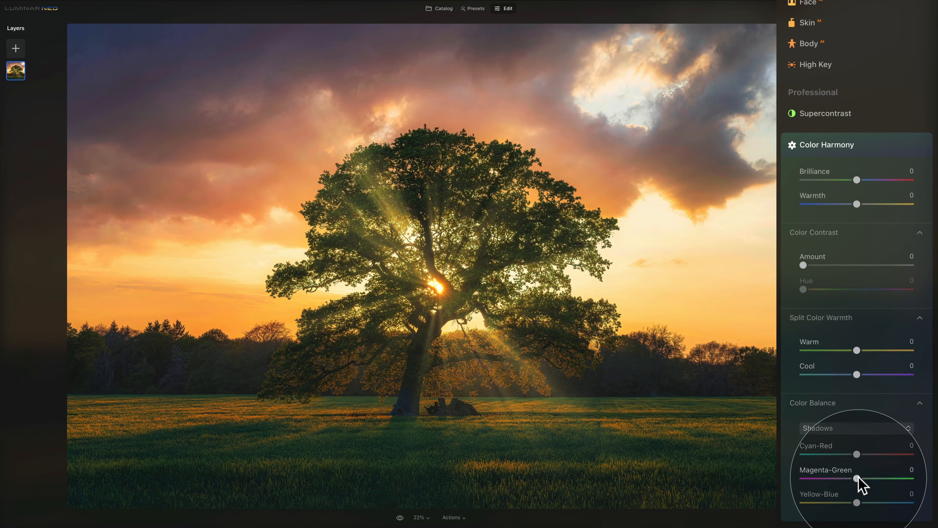
Test the Shadows Magenta-Green balance at 38 and towards magenta on the tree photo and reset it to 0.
{"action": "left_click_drag", "start_coordinate": [861, 479], "coordinate": [883, 478]}
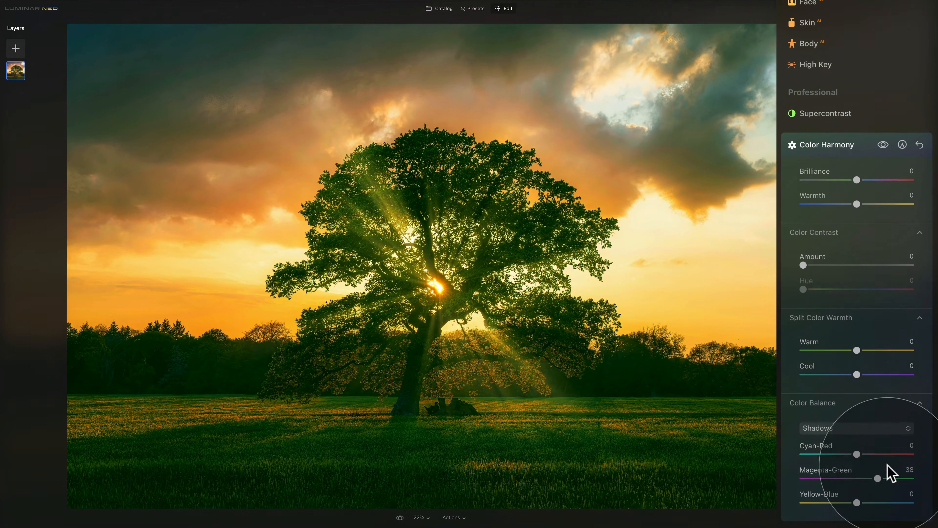
{"action": "left_click_drag", "start_coordinate": [877, 478], "coordinate": [840, 471]}
{"action": "double_click", "coordinate": [841, 474]}
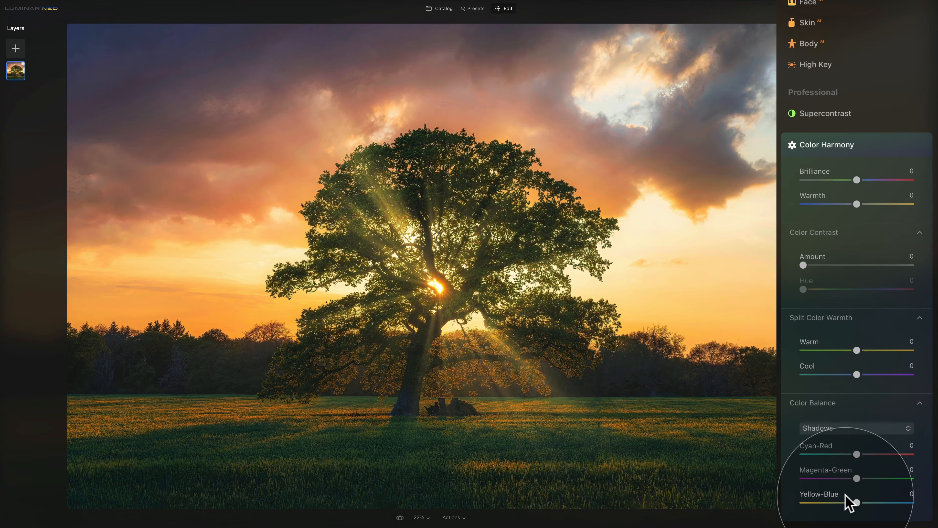
Test the Shadows Yellow-Blue balance at -32 and 42 on the tree photo and reset it to 0.
{"action": "left_click", "coordinate": [862, 429]}
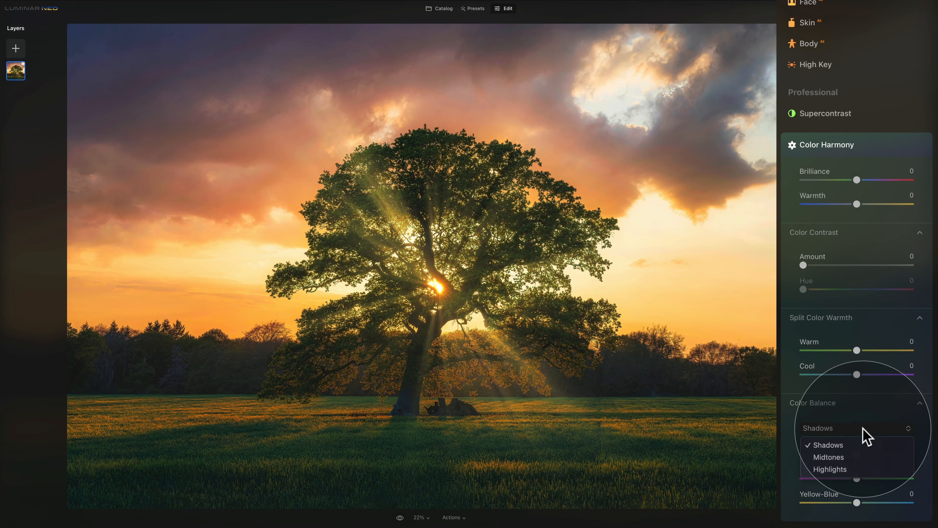
{"action": "left_click", "coordinate": [863, 428]}
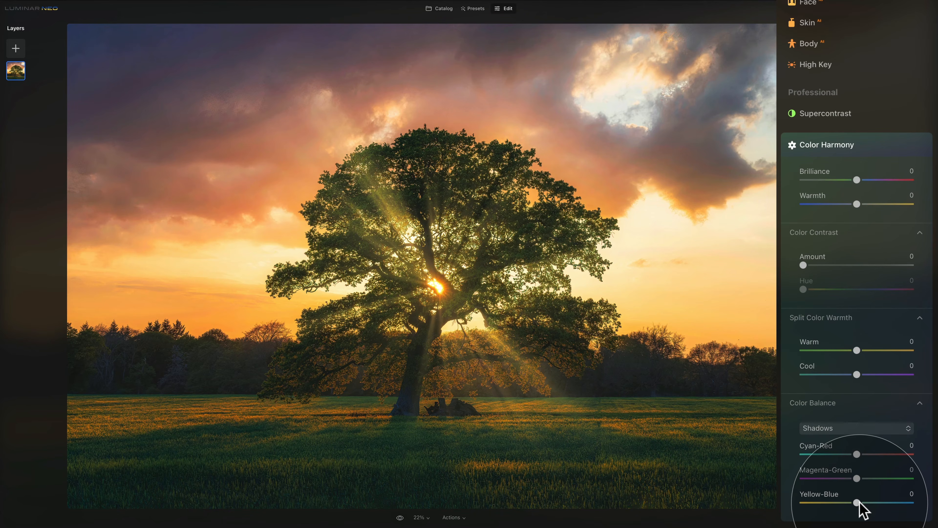
{"action": "left_click_drag", "start_coordinate": [858, 502], "coordinate": [840, 503]}
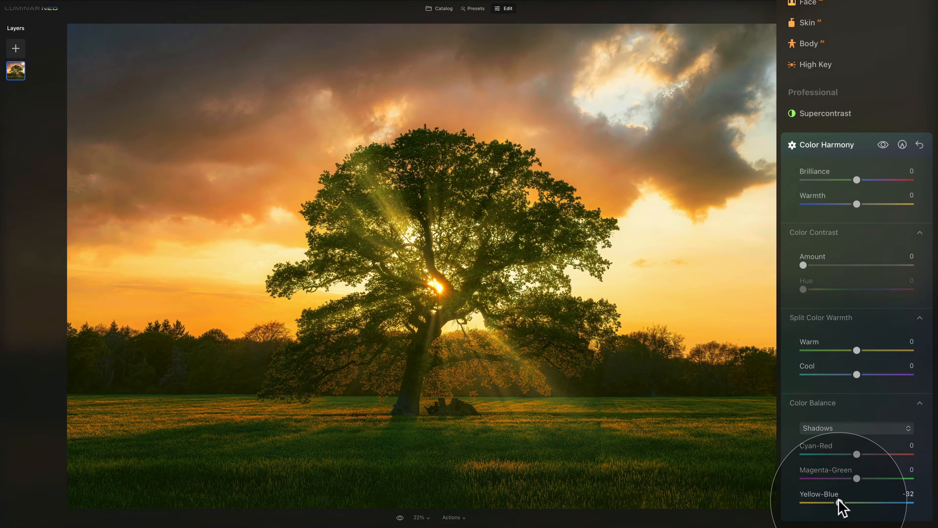
{"action": "left_click_drag", "start_coordinate": [839, 503], "coordinate": [883, 503]}
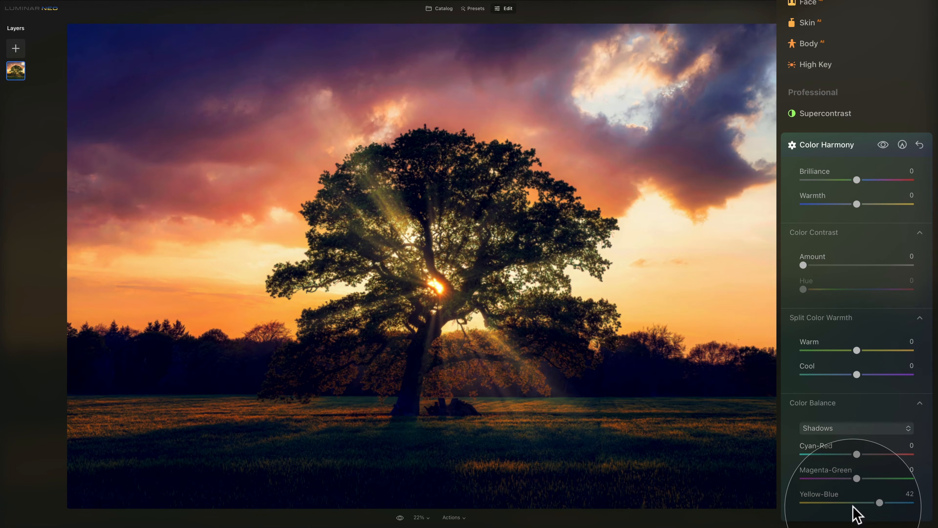
{"action": "double_click", "coordinate": [824, 502]}
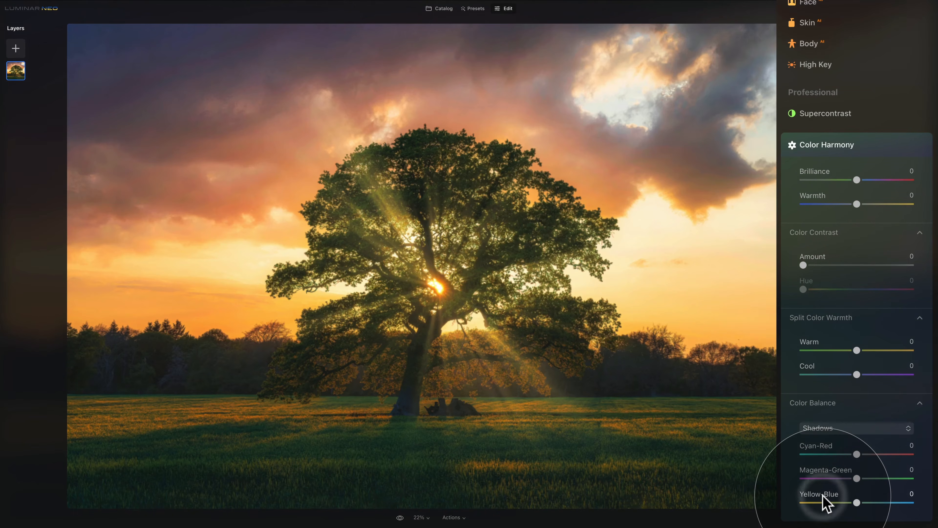
Switch Color Balance to Highlights, then test Cyan-Red at 26 and -66 and reset it to 0.
{"action": "left_click", "coordinate": [837, 429]}
{"action": "left_click", "coordinate": [846, 470]}
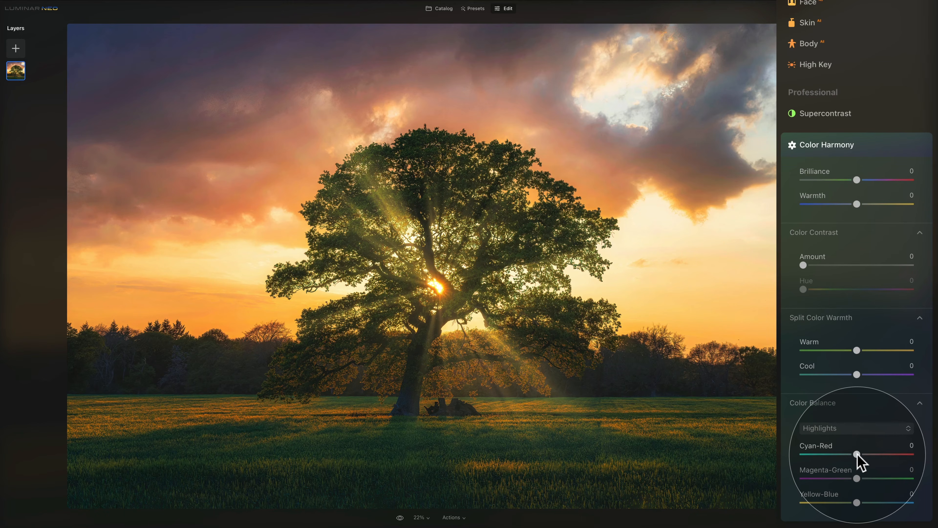
{"action": "left_click_drag", "start_coordinate": [857, 453], "coordinate": [873, 454]}
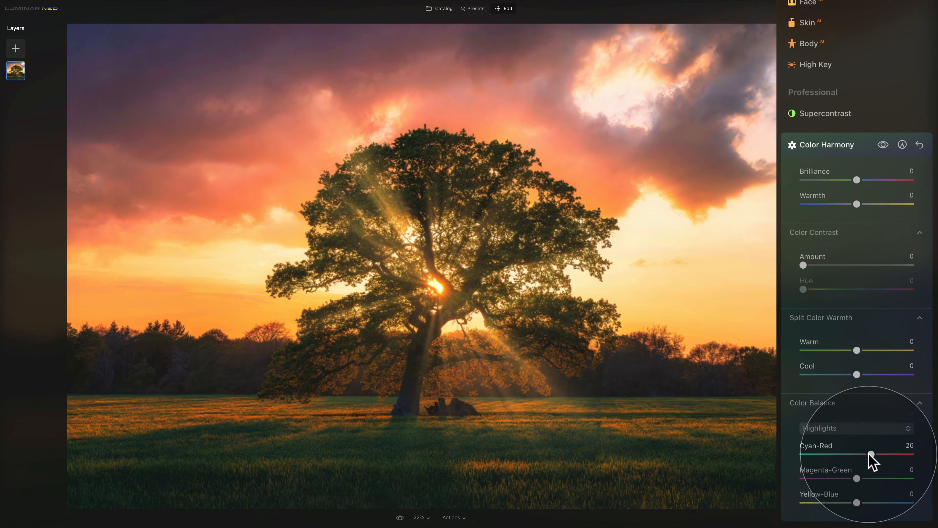
{"action": "left_click_drag", "start_coordinate": [871, 452], "coordinate": [821, 458]}
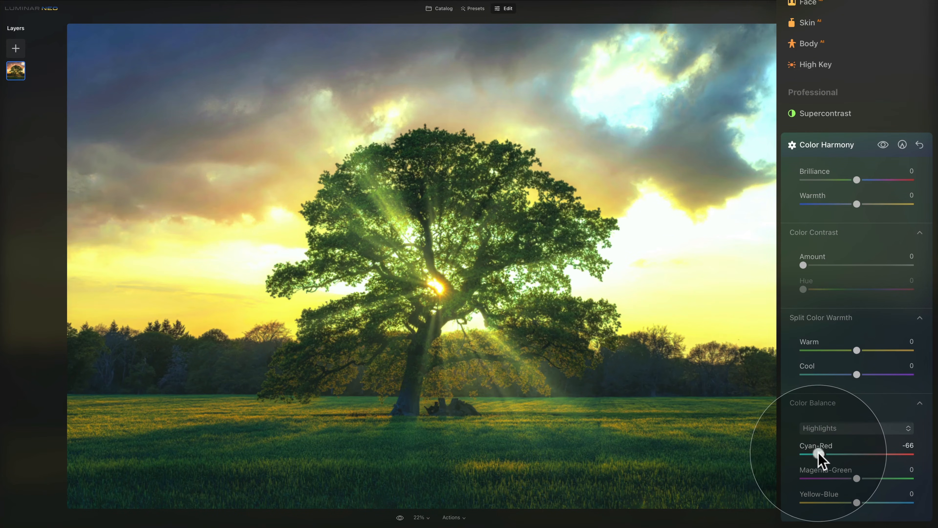
{"action": "double_click", "coordinate": [819, 453]}
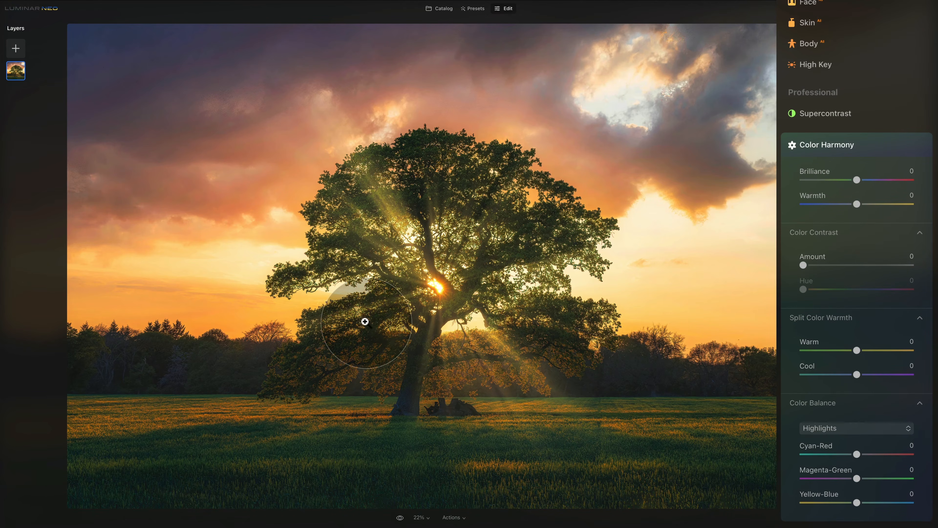
Try the Highlights Magenta-Green balance at -38 on the tree photo and reset it to 0.
{"action": "left_click_drag", "start_coordinate": [857, 478], "coordinate": [836, 477]}
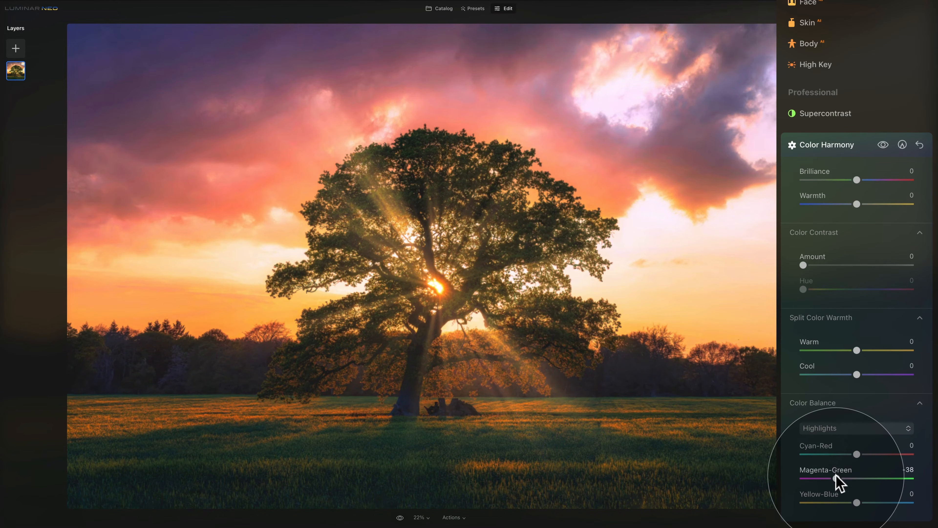
{"action": "double_click", "coordinate": [836, 477]}
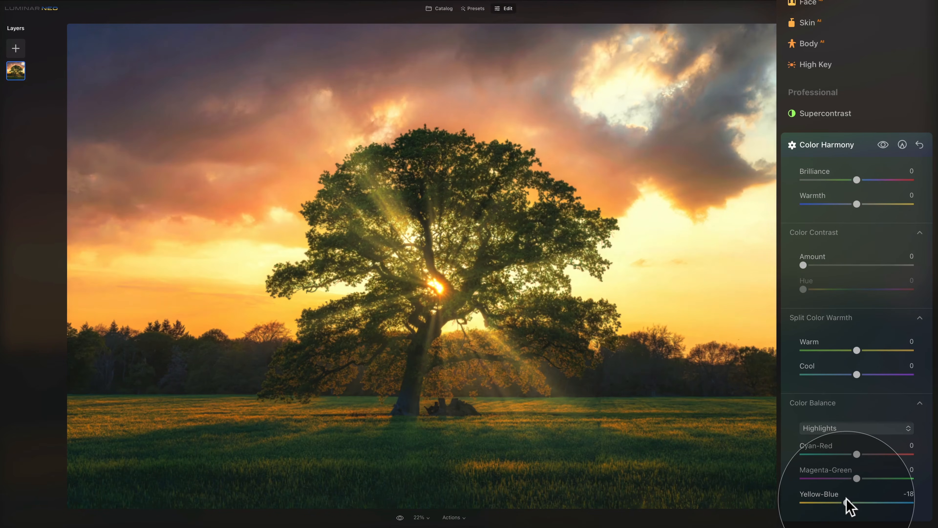
Test the Highlights Yellow-Blue balance at 53 on the tree photo and reset it to 0.
{"action": "left_click_drag", "start_coordinate": [857, 502], "coordinate": [885, 502]}
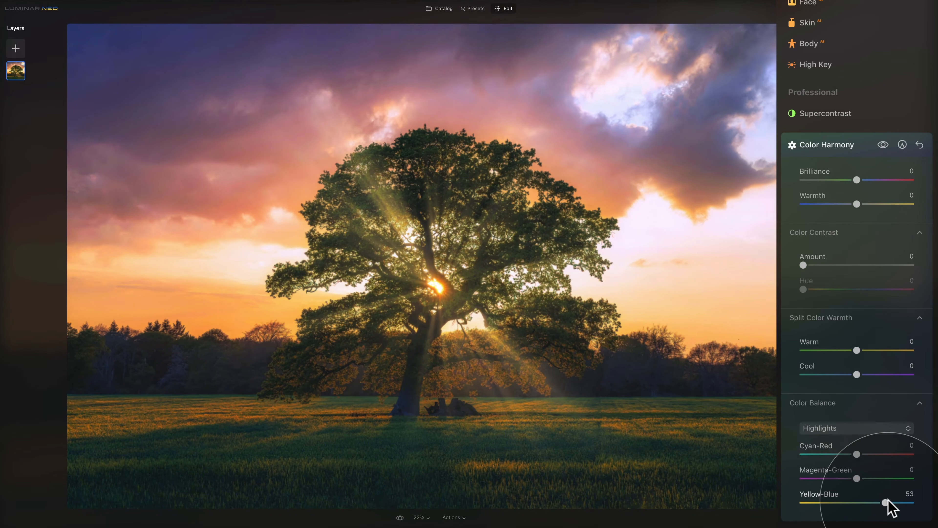
{"action": "double_click", "coordinate": [828, 496]}
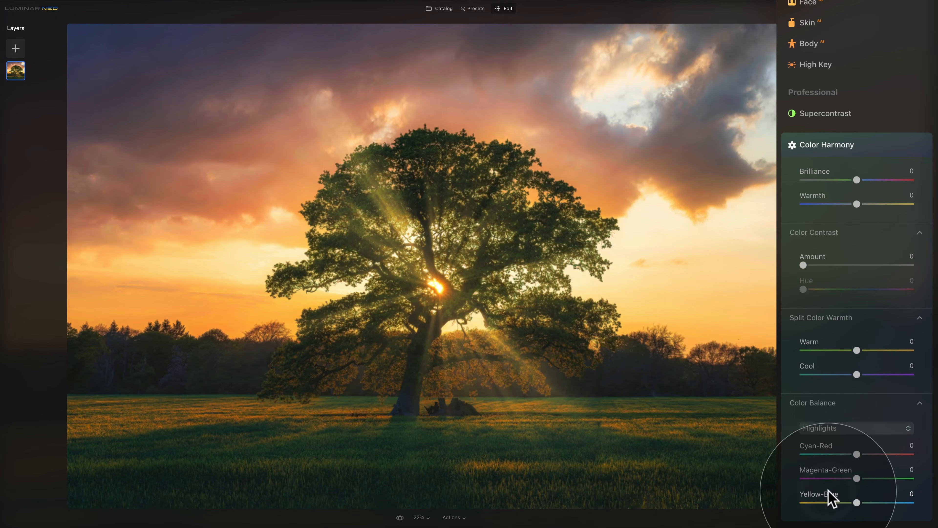
Switch Color Balance to Midtones, then test Cyan-Red at 26, Magenta-Green at -40 and Yellow-Blue at 35, resetting each to 0.
{"action": "left_click", "coordinate": [850, 429]}
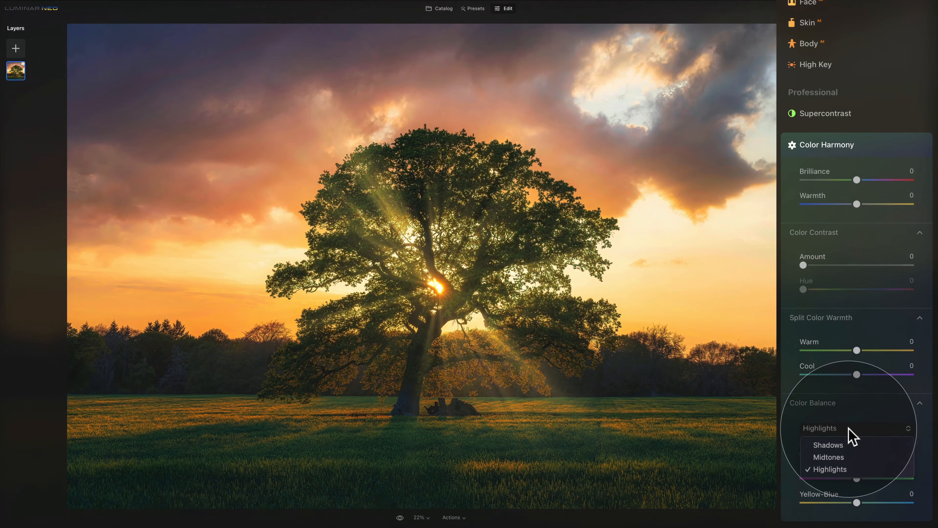
{"action": "left_click", "coordinate": [846, 456]}
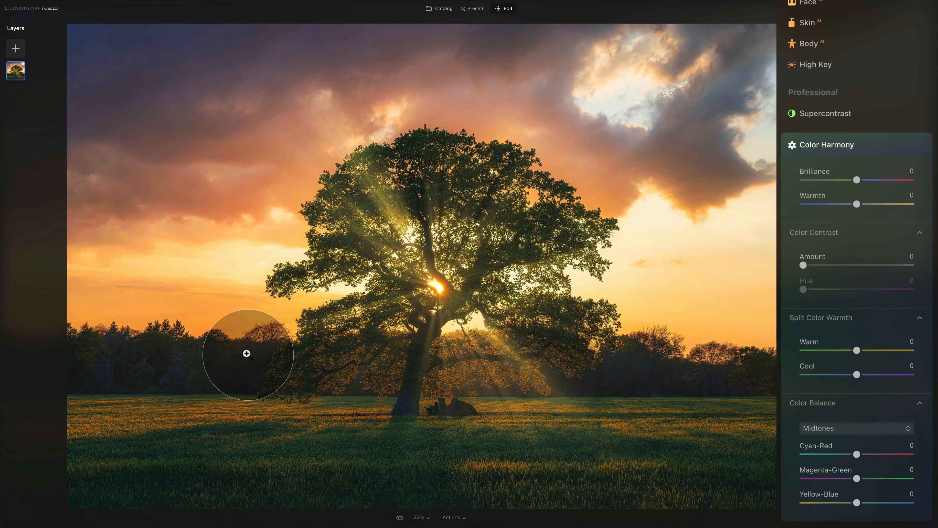
{"action": "left_click_drag", "start_coordinate": [855, 454], "coordinate": [871, 454]}
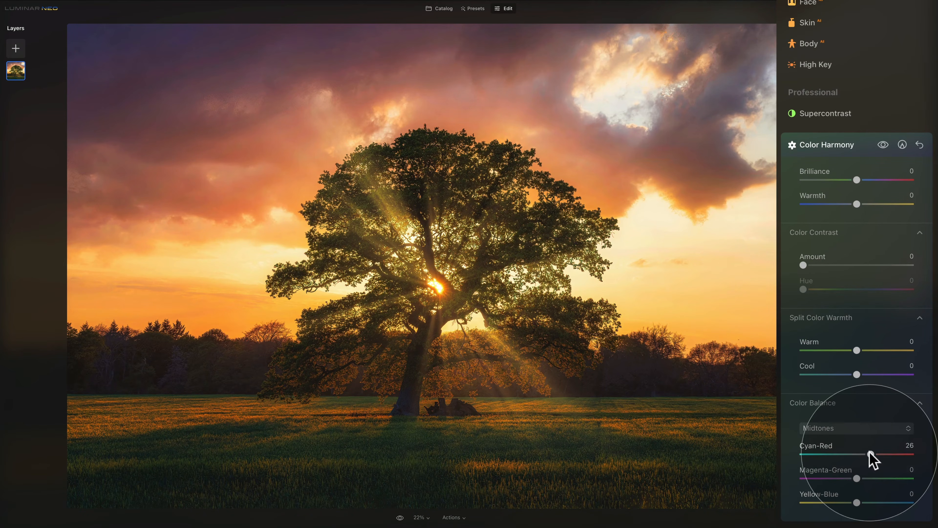
{"action": "left_click_drag", "start_coordinate": [870, 454], "coordinate": [835, 478]}
{"action": "double_click", "coordinate": [821, 453]}
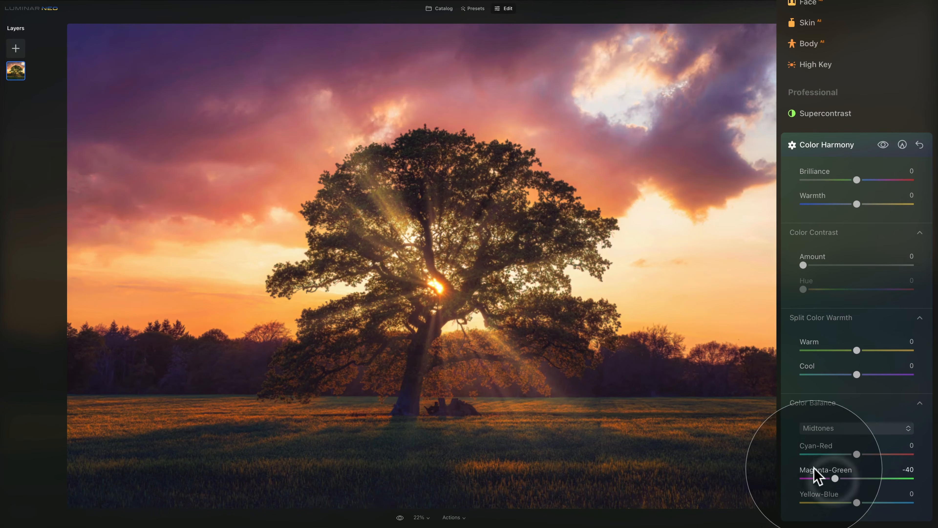
{"action": "double_click", "coordinate": [815, 469]}
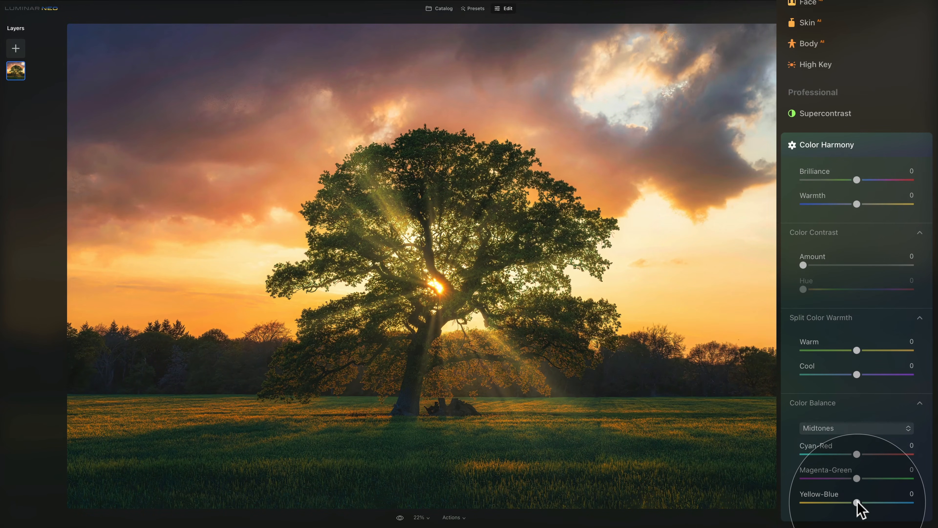
{"action": "left_click_drag", "start_coordinate": [857, 501], "coordinate": [876, 502]}
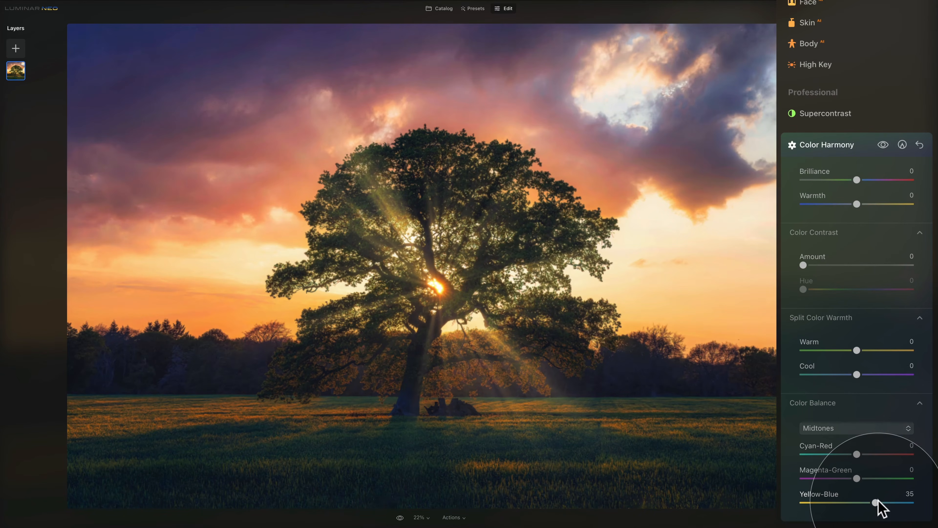
{"action": "double_click", "coordinate": [812, 495]}
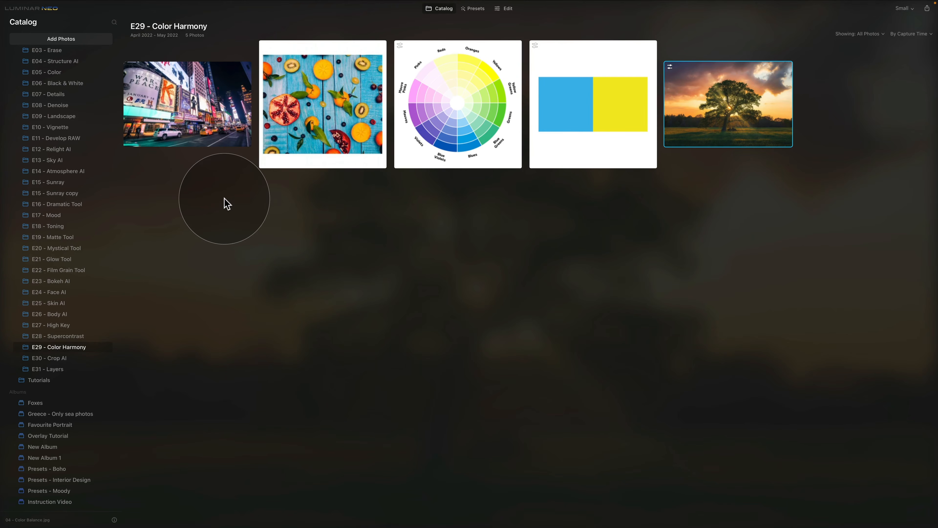
Open the night city street photo from the E29 - Color Harmony folder for editing and expand its Color Harmony tool.
{"action": "left_click", "coordinate": [216, 111]}
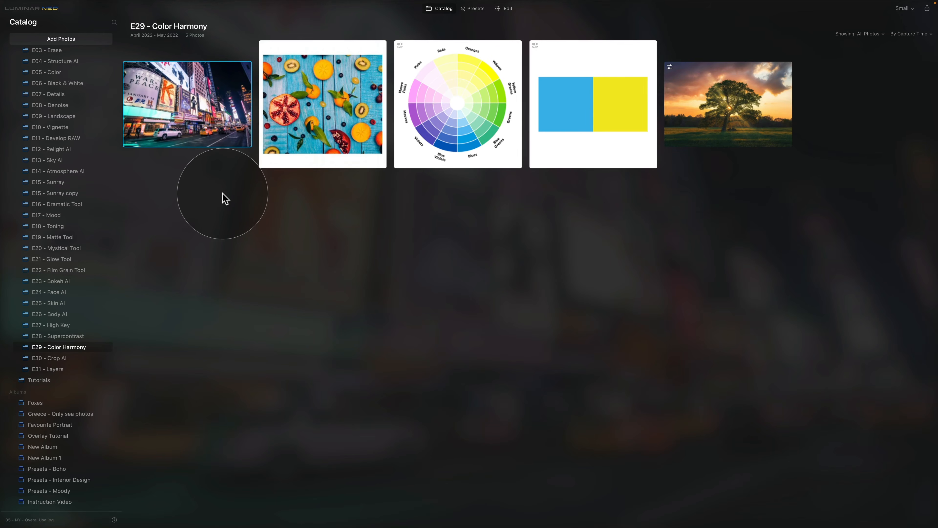
{"action": "left_click", "coordinate": [508, 9]}
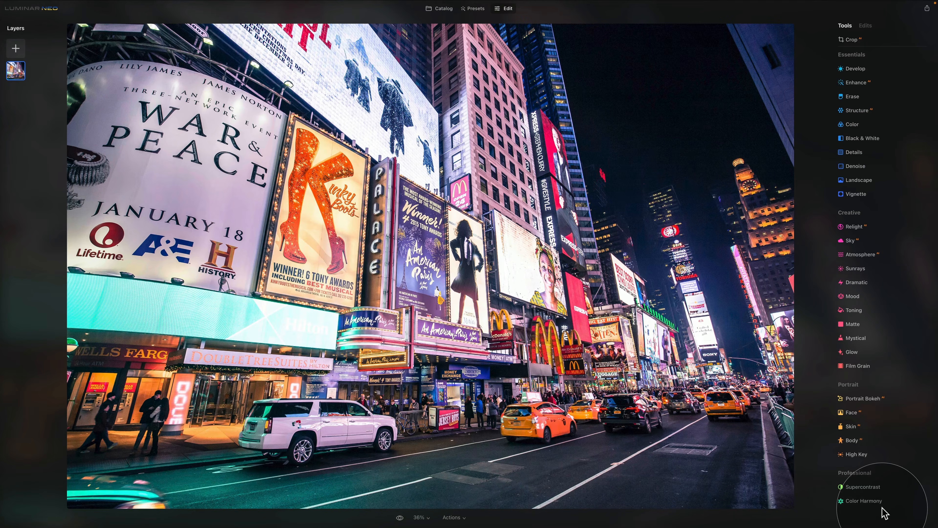
{"action": "left_click", "coordinate": [881, 502]}
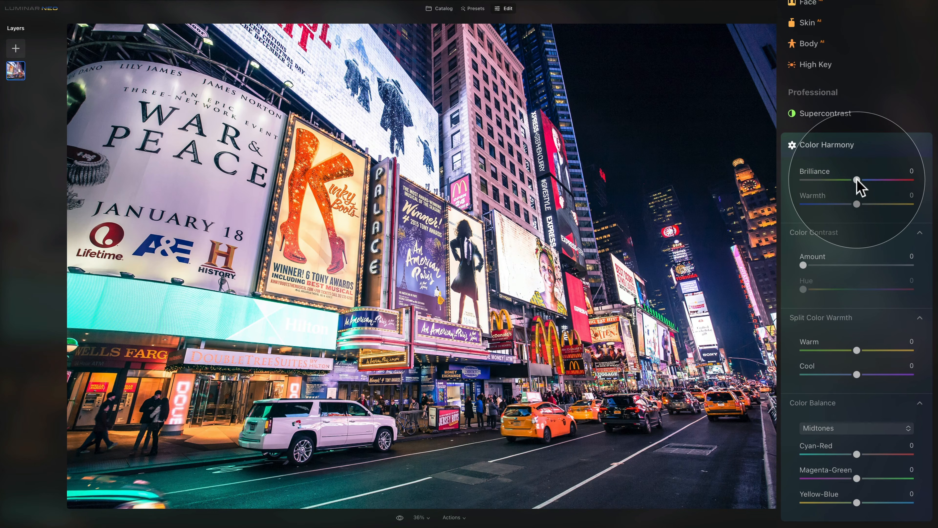
Set Brilliance to 11 and Warmth to -11 on the night city street photo.
{"action": "left_click_drag", "start_coordinate": [856, 180], "coordinate": [863, 181]}
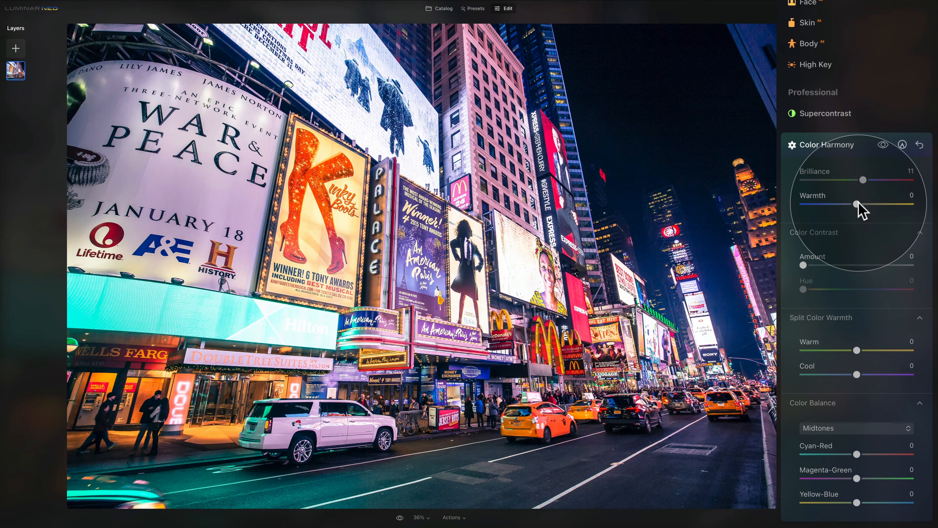
{"action": "left_click_drag", "start_coordinate": [858, 202], "coordinate": [849, 200]}
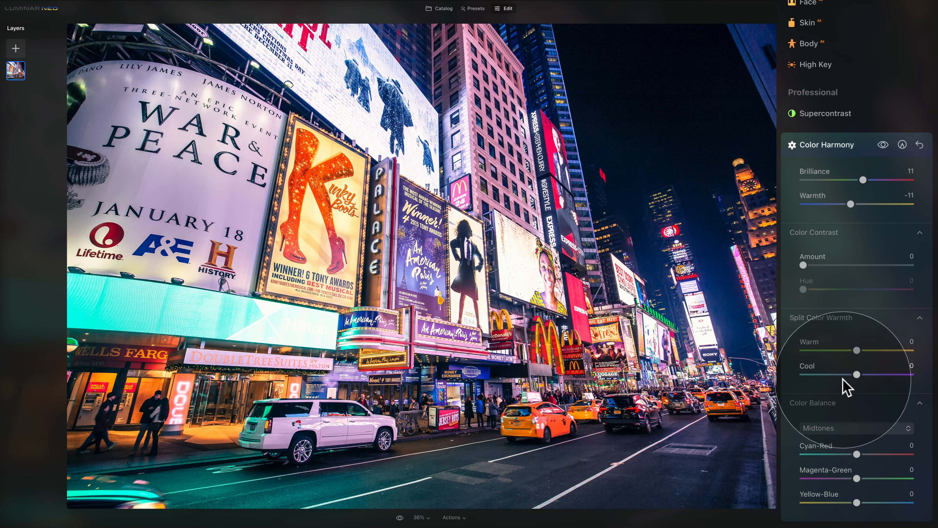
Switch Color Balance to Shadows and set Cyan-Red to -45 and Magenta-Green to 29.
{"action": "left_click", "coordinate": [849, 427]}
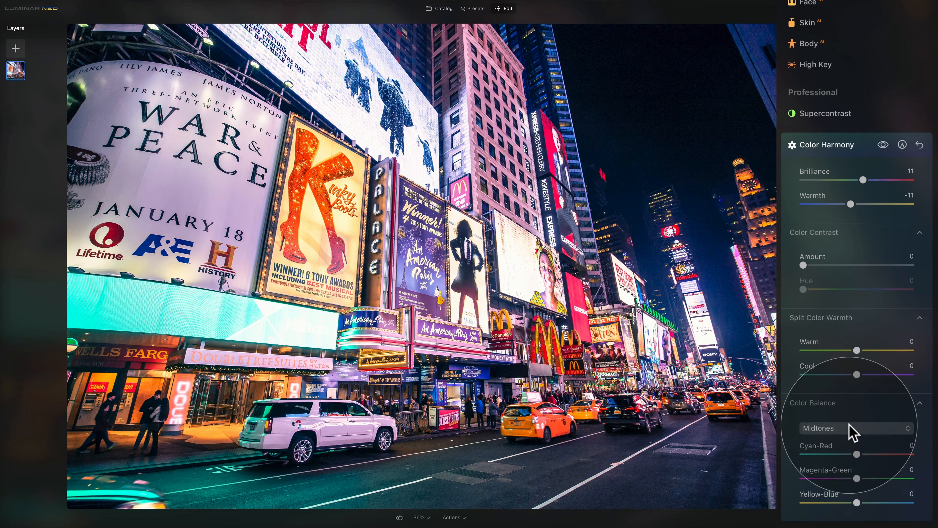
{"action": "left_click", "coordinate": [849, 445]}
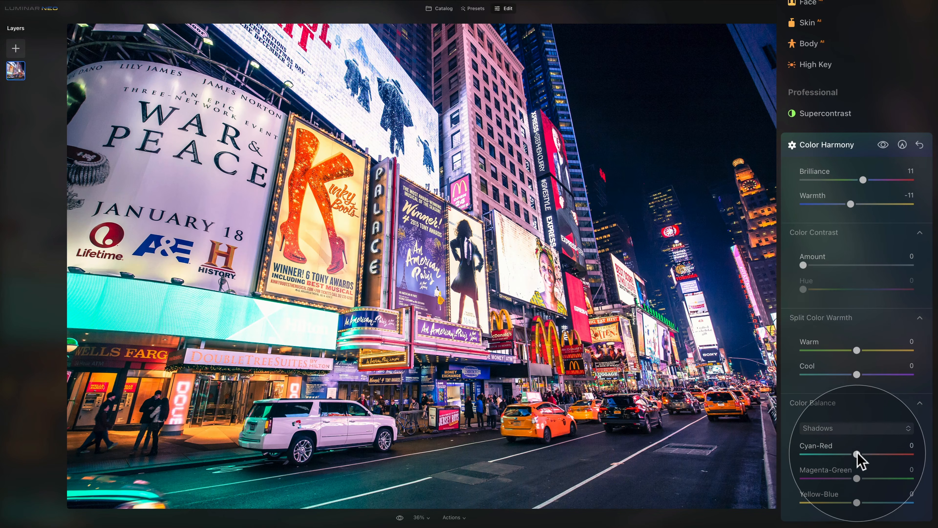
{"action": "left_click_drag", "start_coordinate": [855, 454], "coordinate": [832, 454]}
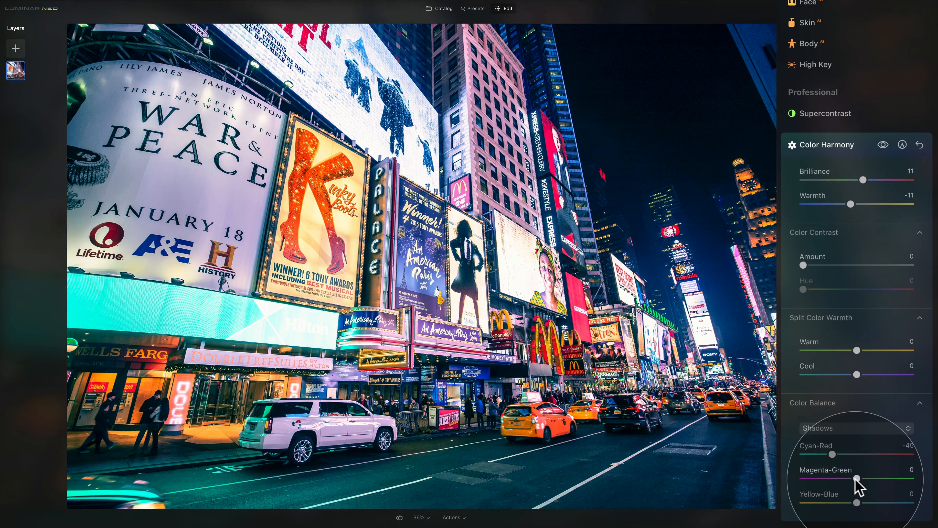
{"action": "left_click_drag", "start_coordinate": [857, 480], "coordinate": [862, 481]}
{"action": "left_click_drag", "start_coordinate": [867, 480], "coordinate": [873, 480]}
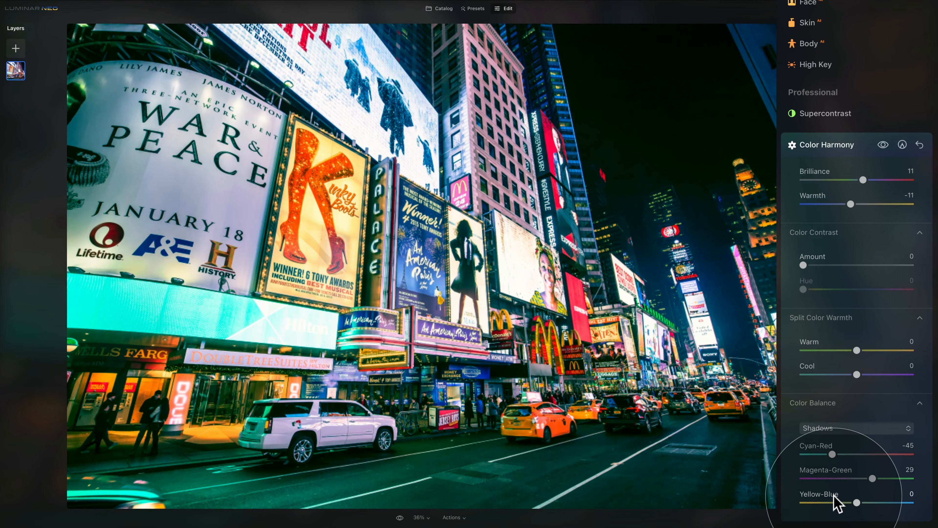
Refine the Shadows balance to Yellow-Blue 39, Magenta-Green 44 and Cyan-Red -63, and compare the photo with and without Color Harmony.
{"action": "left_click_drag", "start_coordinate": [857, 502], "coordinate": [875, 477]}
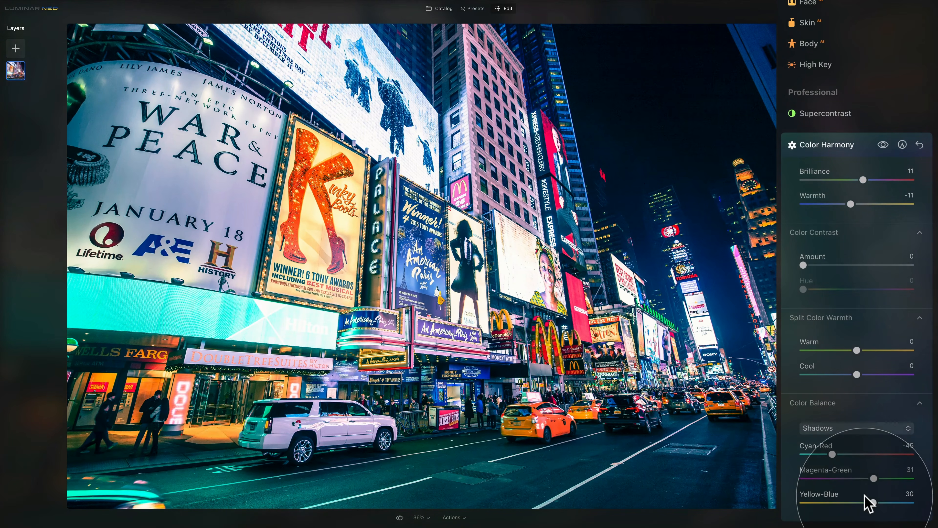
{"action": "mouse_move", "coordinate": [874, 478]}
{"action": "left_mouse_down"}
{"action": "mouse_move", "coordinate": [878, 499]}
{"action": "mouse_move", "coordinate": [881, 479]}
{"action": "left_mouse_up"}
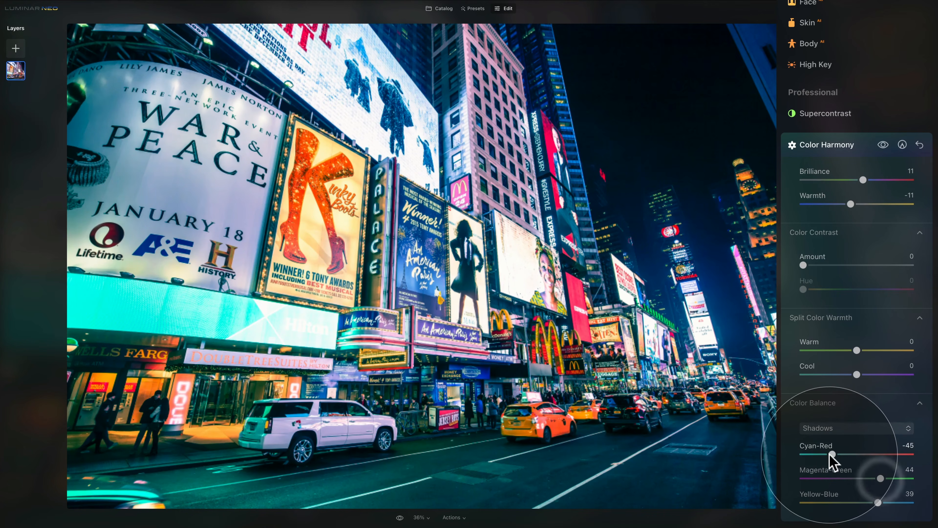
{"action": "left_click_drag", "start_coordinate": [832, 454], "coordinate": [822, 454]}
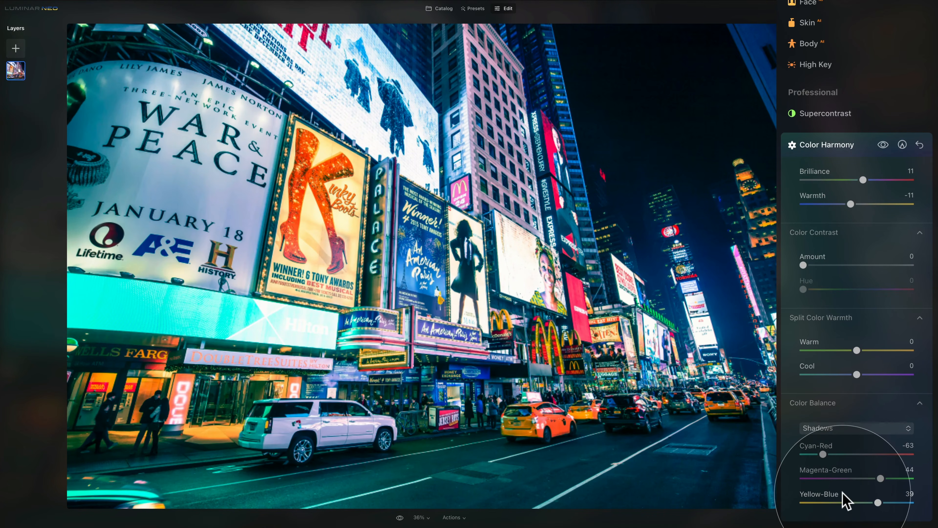
{"action": "left_click", "coordinate": [882, 145]}
{"action": "left_click", "coordinate": [883, 146]}
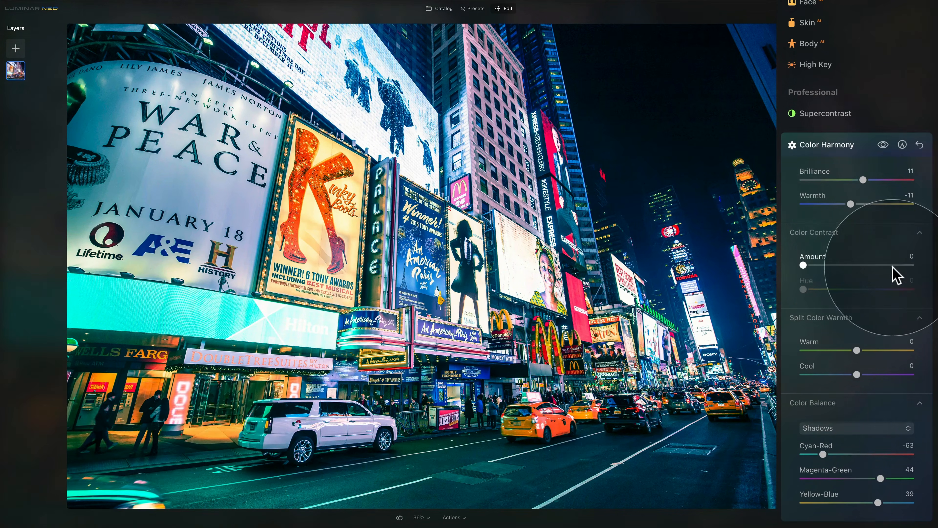
Set the Highlights balance to Cyan-Red 20, Magenta-Green -17 and Yellow-Blue -17, and compare the photo with and without Color Harmony.
{"action": "left_click", "coordinate": [868, 428]}
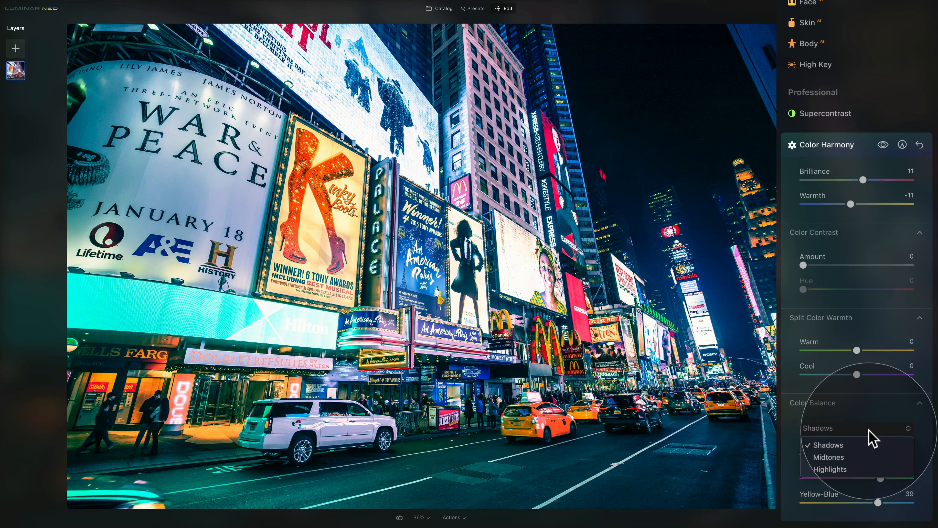
{"action": "left_click", "coordinate": [856, 470]}
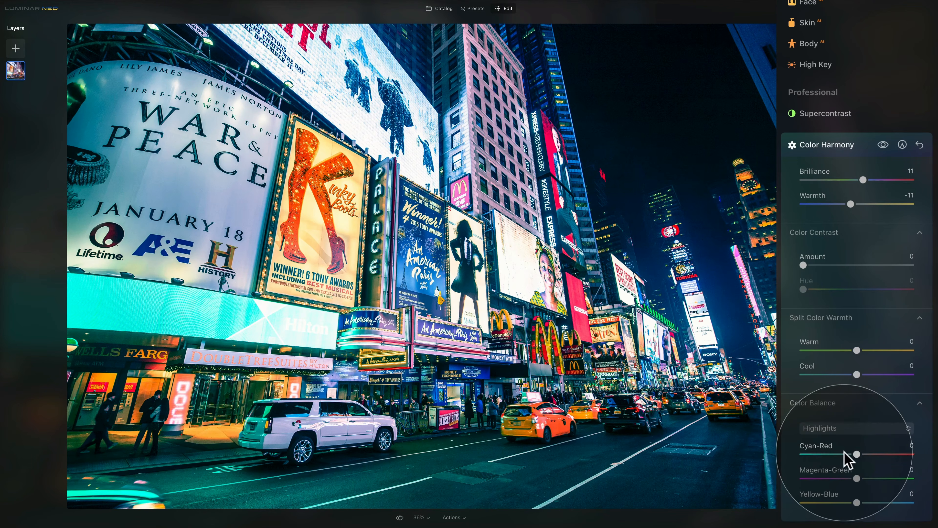
{"action": "left_click_drag", "start_coordinate": [857, 454], "coordinate": [870, 458]}
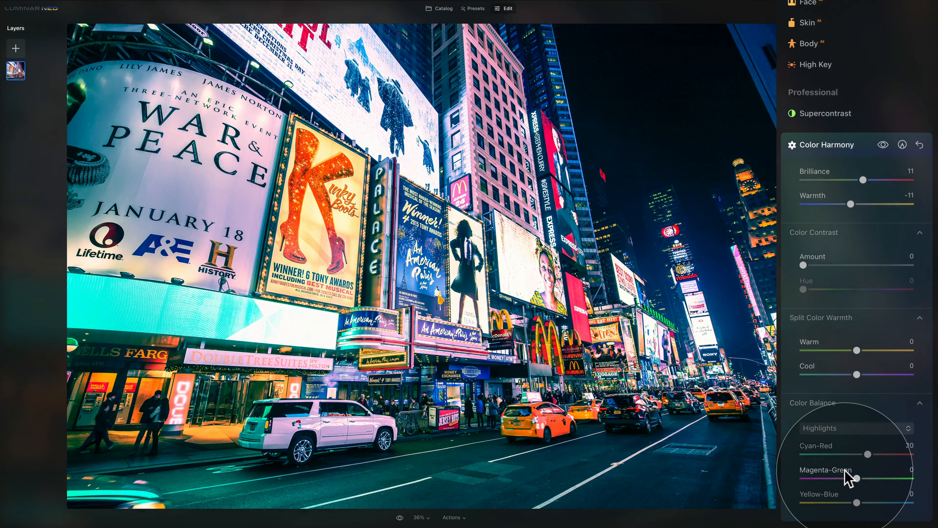
{"action": "left_click_drag", "start_coordinate": [857, 476], "coordinate": [846, 502]}
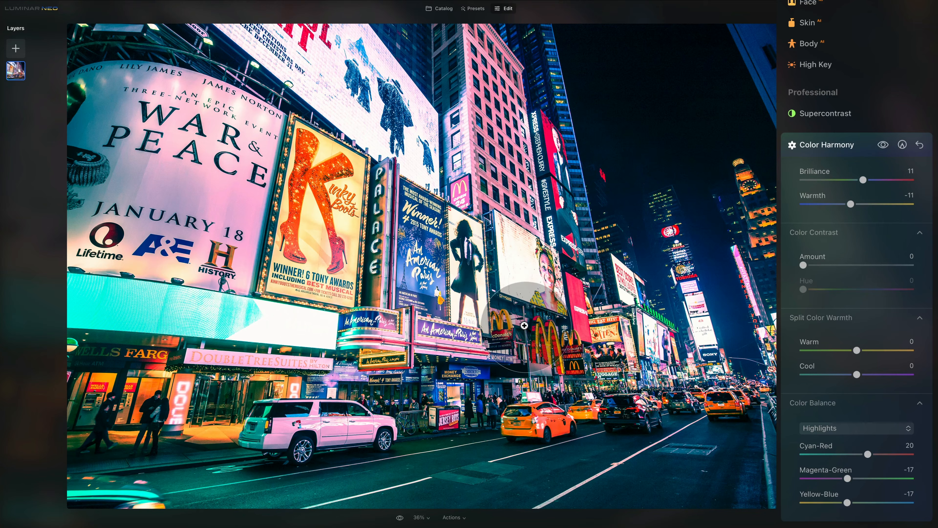
{"action": "left_click", "coordinate": [883, 146]}
{"action": "left_click", "coordinate": [883, 146]}
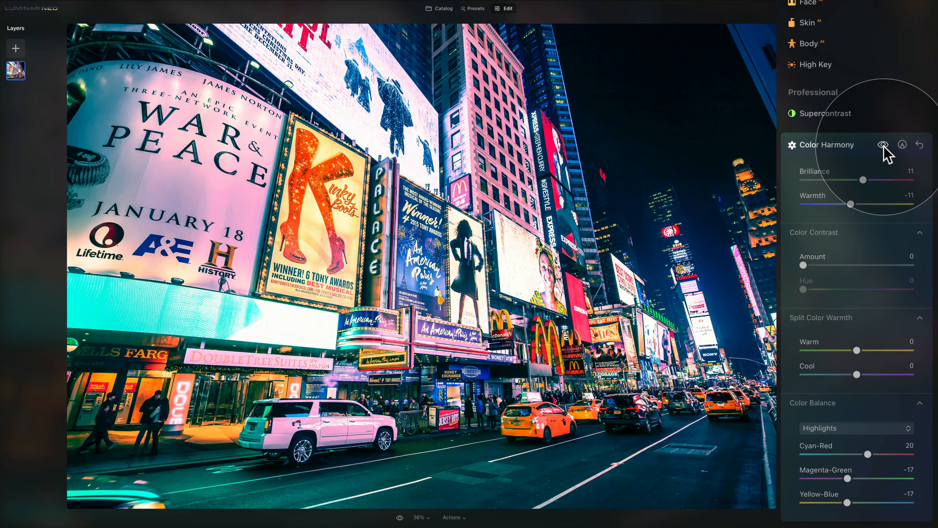
Switch Color Balance to Midtones and set Cyan-Red to -13, Magenta-Green to -18 and Yellow-Blue to 2.
{"action": "left_click", "coordinate": [868, 429]}
{"action": "left_click", "coordinate": [862, 452]}
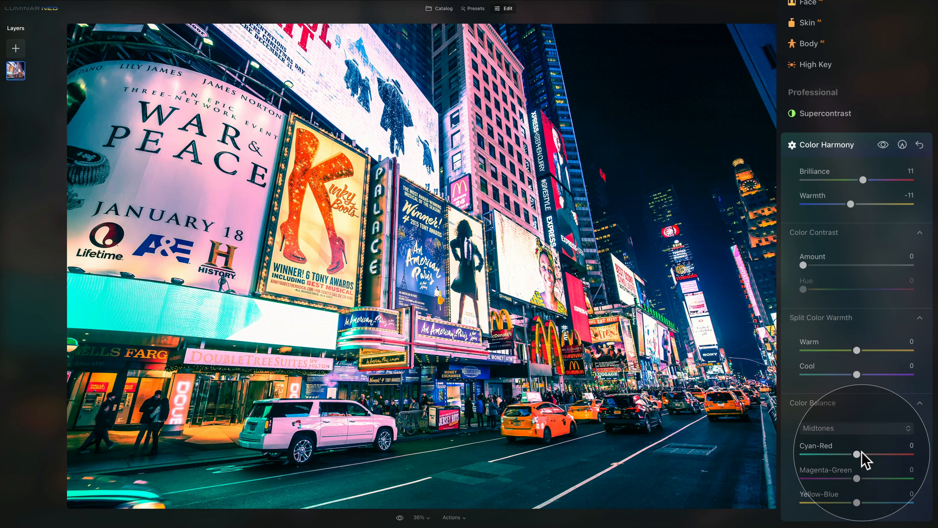
{"action": "left_click_drag", "start_coordinate": [857, 449], "coordinate": [851, 479]}
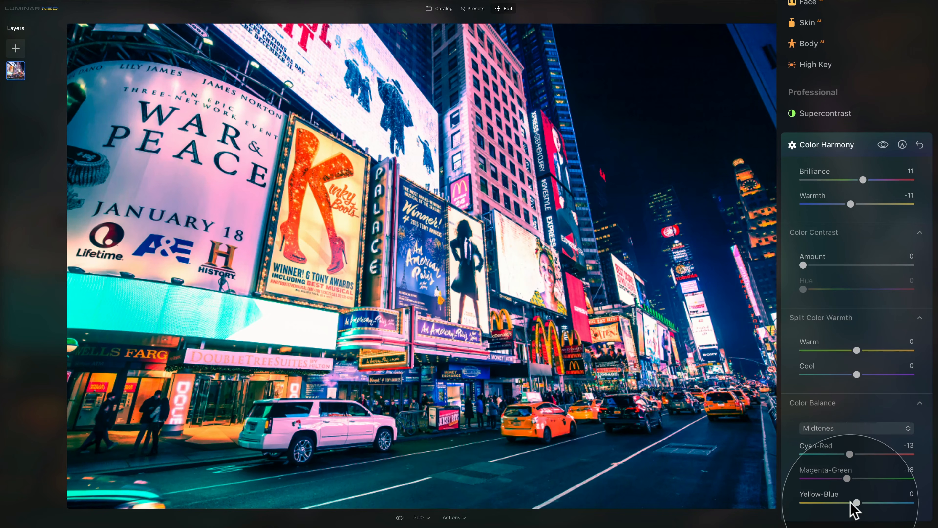
{"action": "mouse_move", "coordinate": [855, 502]}
{"action": "left_mouse_down"}
{"action": "mouse_move", "coordinate": [844, 503]}
{"action": "mouse_move", "coordinate": [859, 499]}
{"action": "left_mouse_up"}
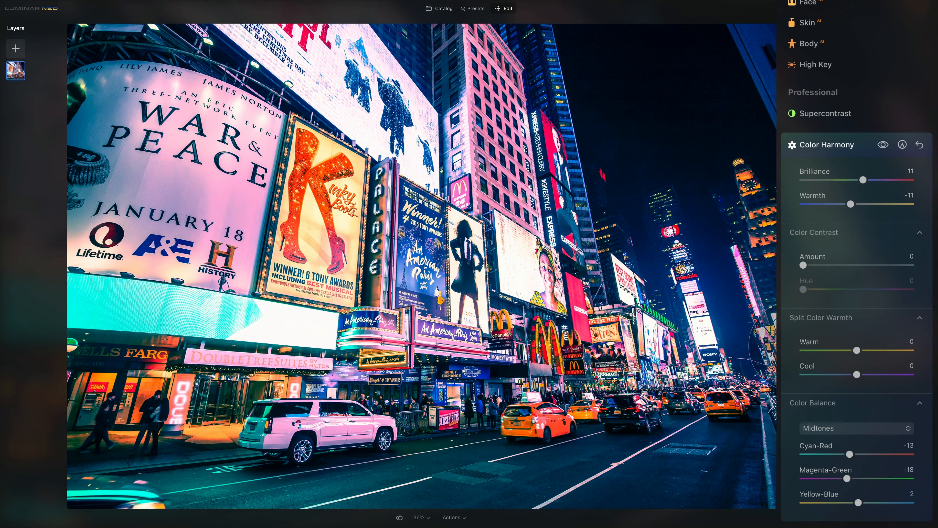
Set Split Color Warmth to Warm 12 and Cool -11, with Color Balance switched back to Highlights.
{"action": "mouse_move", "coordinate": [857, 349]}
{"action": "left_mouse_down"}
{"action": "mouse_move", "coordinate": [866, 349]}
{"action": "mouse_move", "coordinate": [840, 351]}
{"action": "mouse_move", "coordinate": [864, 352]}
{"action": "left_mouse_up"}
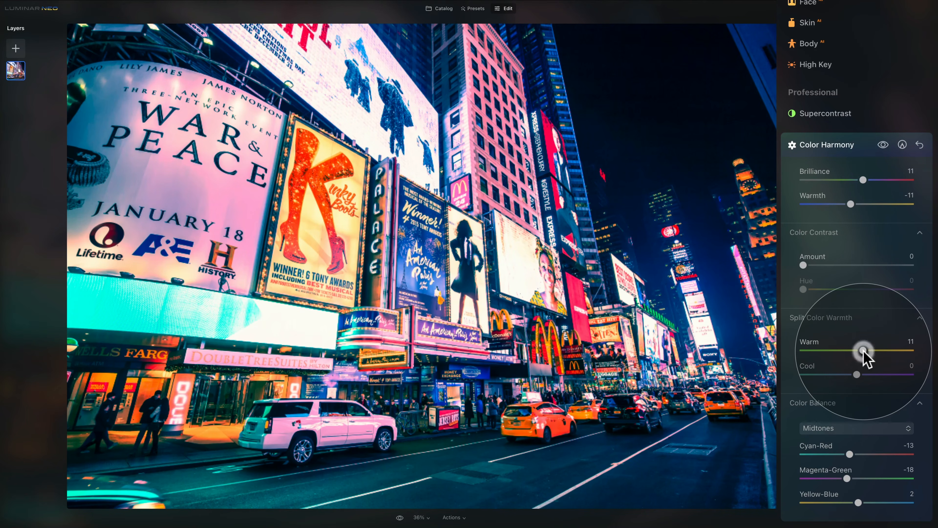
{"action": "left_click", "coordinate": [856, 426]}
{"action": "left_click", "coordinate": [856, 469]}
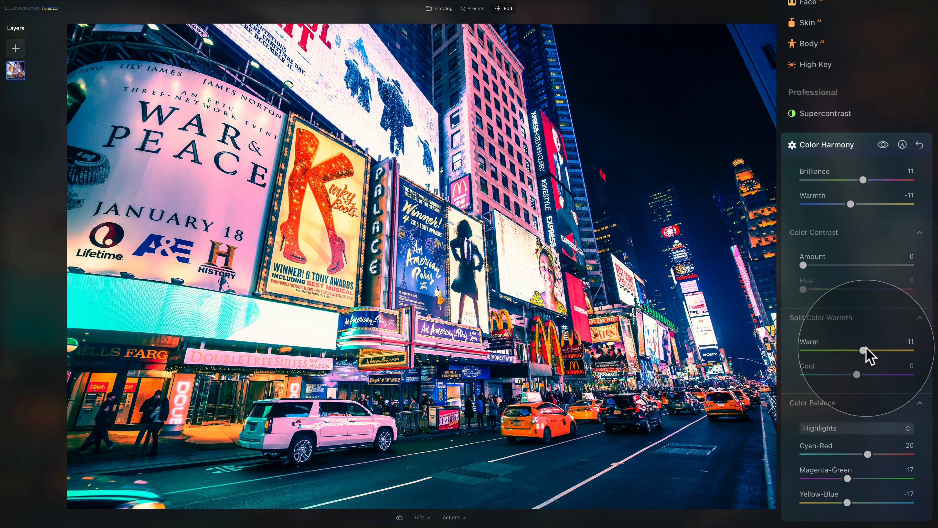
{"action": "left_click_drag", "start_coordinate": [863, 351], "coordinate": [864, 350]}
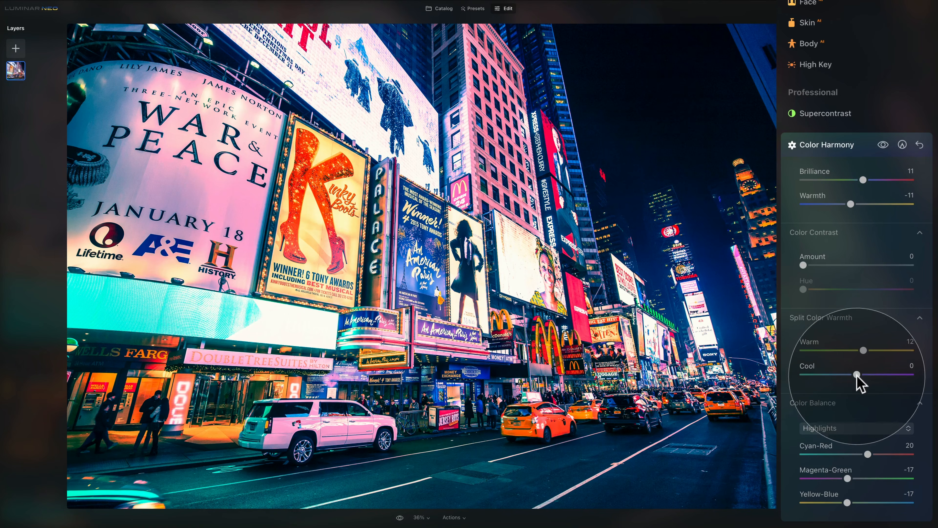
{"action": "left_click_drag", "start_coordinate": [857, 372], "coordinate": [850, 373]}
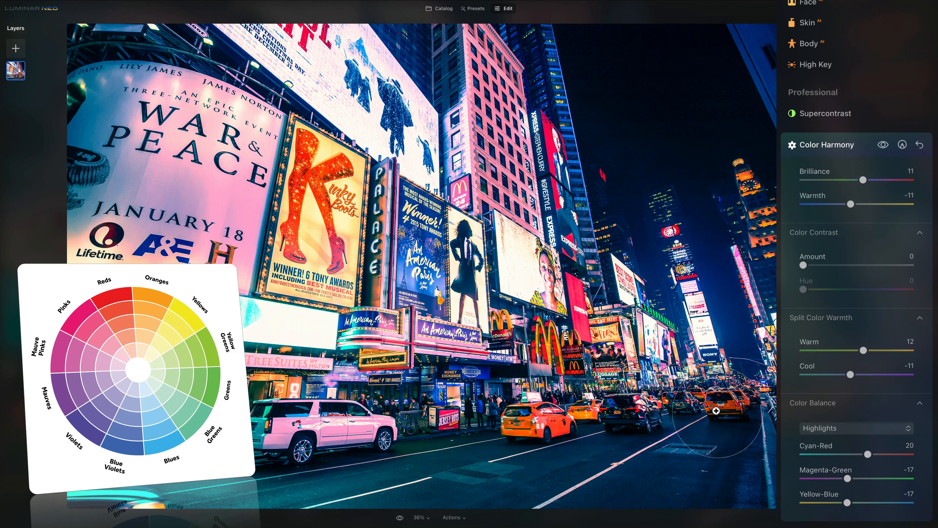
Set Color Contrast to Amount 13 and Hue 45, and compare the street photo with and without Color Harmony.
{"action": "mouse_move", "coordinate": [803, 265]}
{"action": "left_mouse_down"}
{"action": "mouse_move", "coordinate": [901, 270]}
{"action": "mouse_move", "coordinate": [837, 265]}
{"action": "mouse_move", "coordinate": [813, 290]}
{"action": "mouse_move", "coordinate": [832, 265]}
{"action": "mouse_move", "coordinate": [820, 265]}
{"action": "left_mouse_up"}
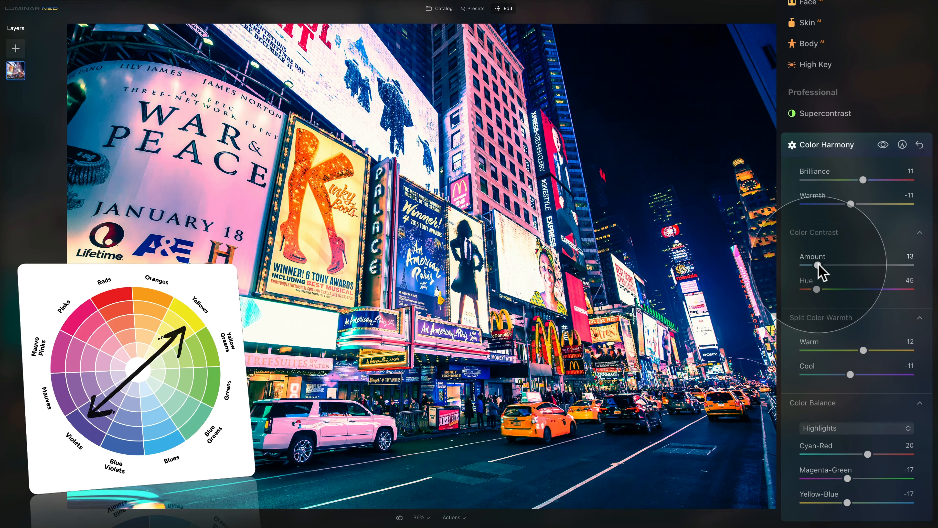
{"action": "left_click", "coordinate": [883, 147]}
{"action": "left_click", "coordinate": [883, 147]}
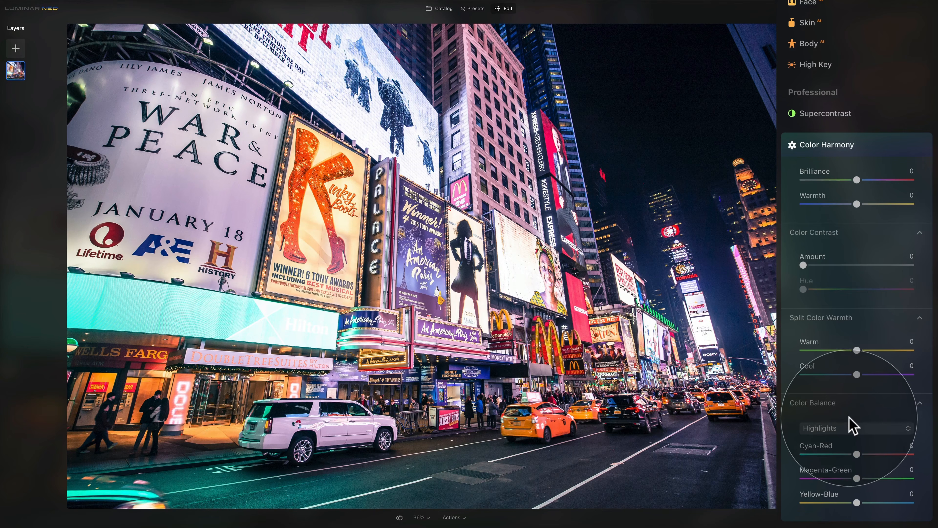
{"action": "left_click", "coordinate": [855, 426]}
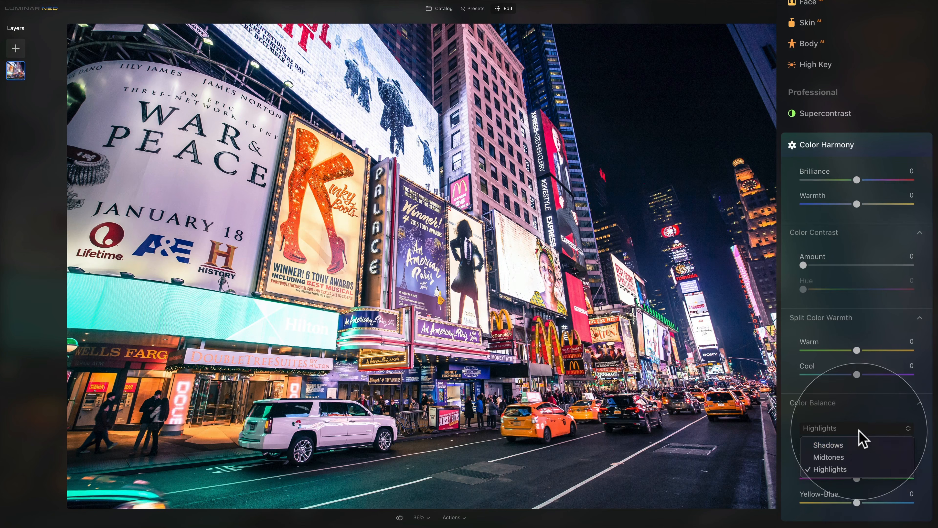
{"action": "left_click", "coordinate": [860, 413]}
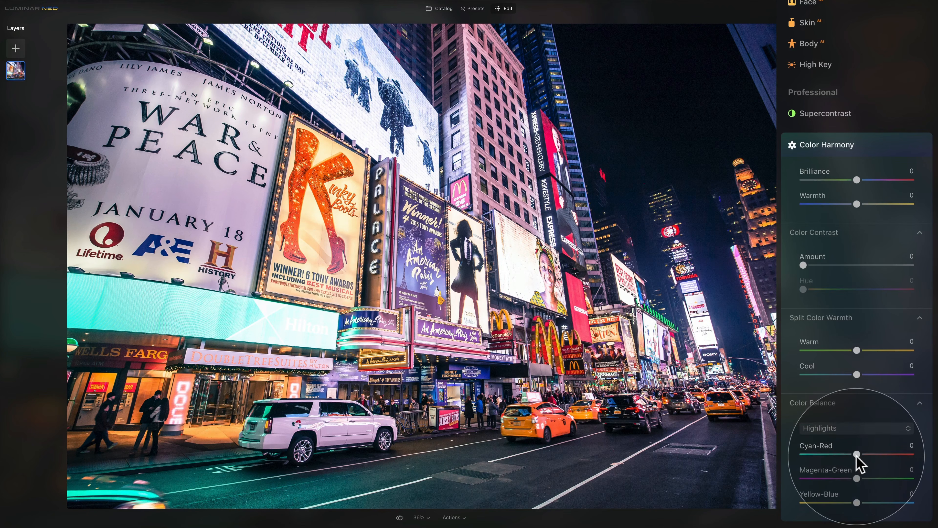